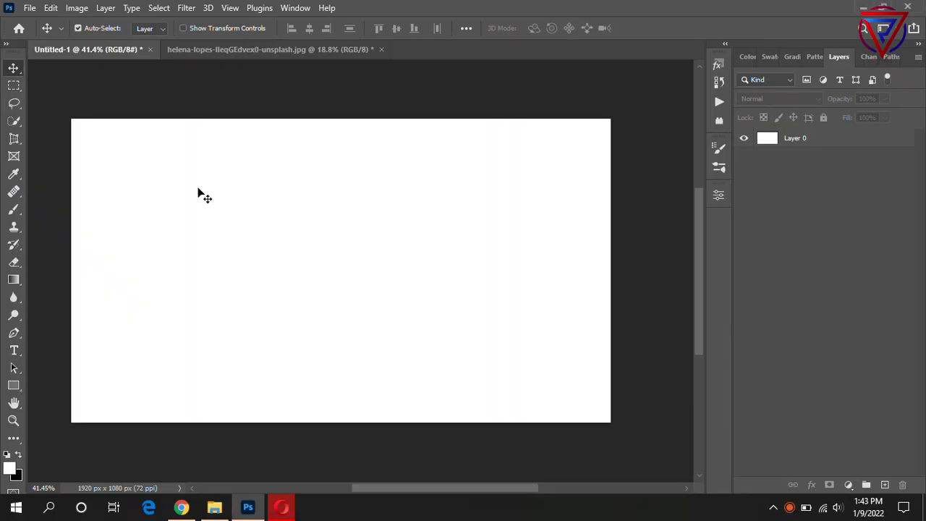
- Draw a tall 487 × 764 px rectangle shape on the left side of the canvas
click(18, 387)
drag(178, 170, 314, 384)
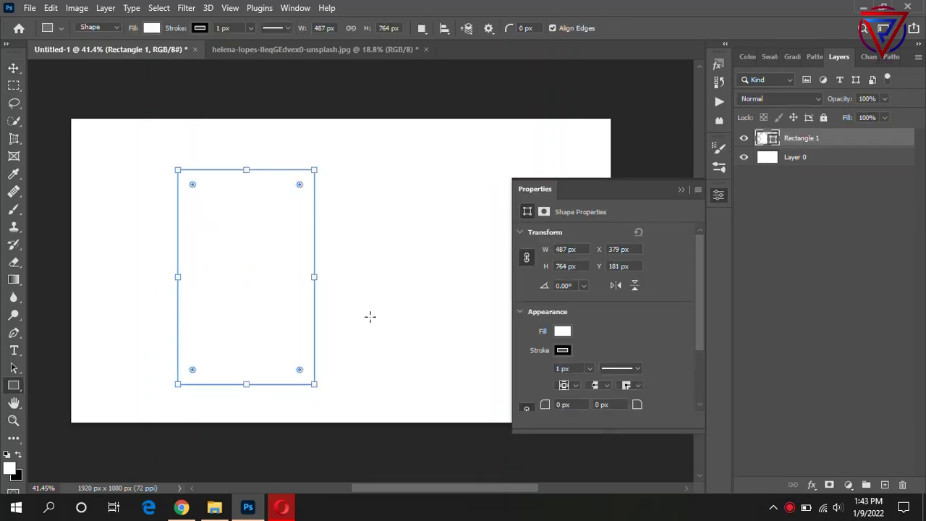
- Remove the rectangle's fill and give it a pink gradient stroke
click(564, 331)
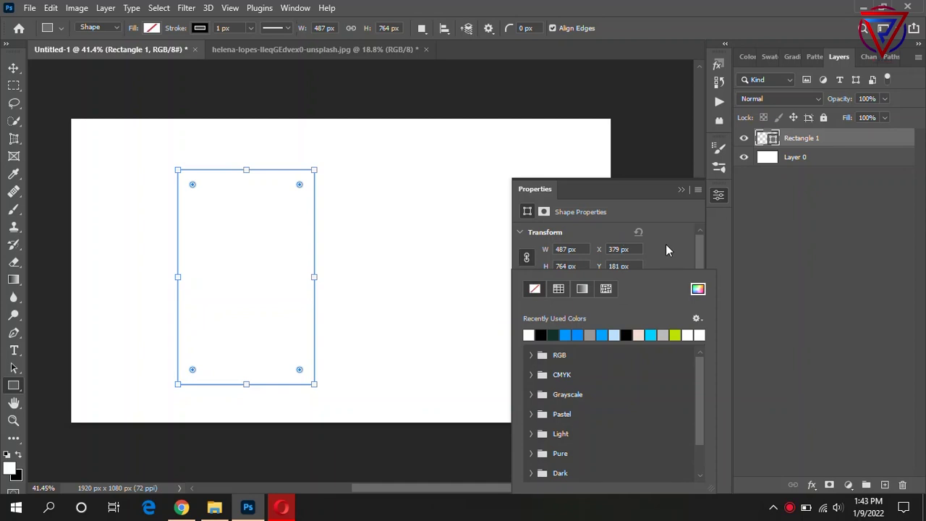
click(666, 250)
click(565, 354)
click(582, 288)
click(530, 335)
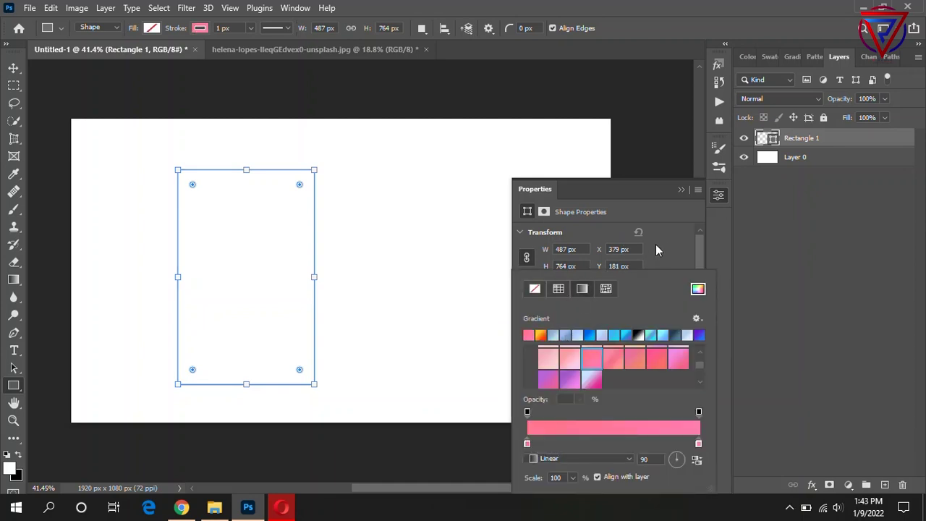
click(655, 243)
- Set the stroke width to 20 px and pull the top-right corner inward
text(20)
key(Return)
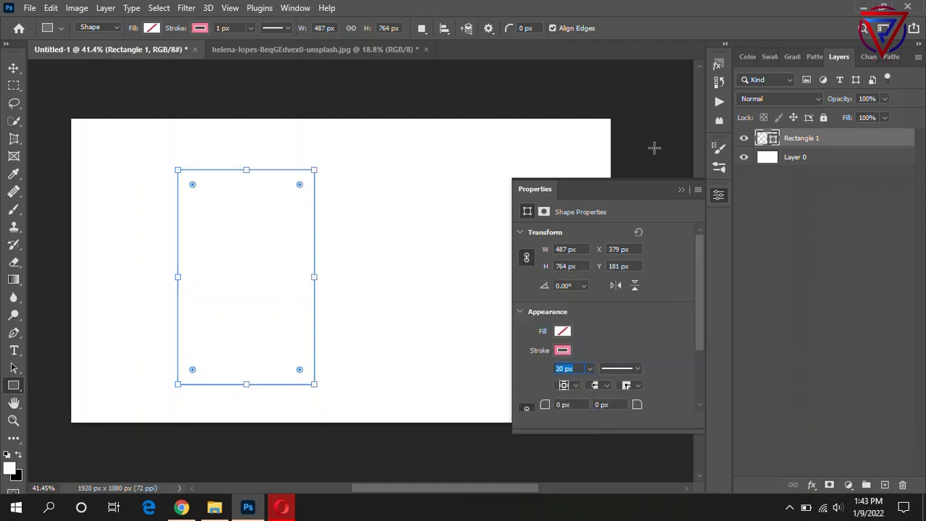
click(255, 229)
click(492, 235)
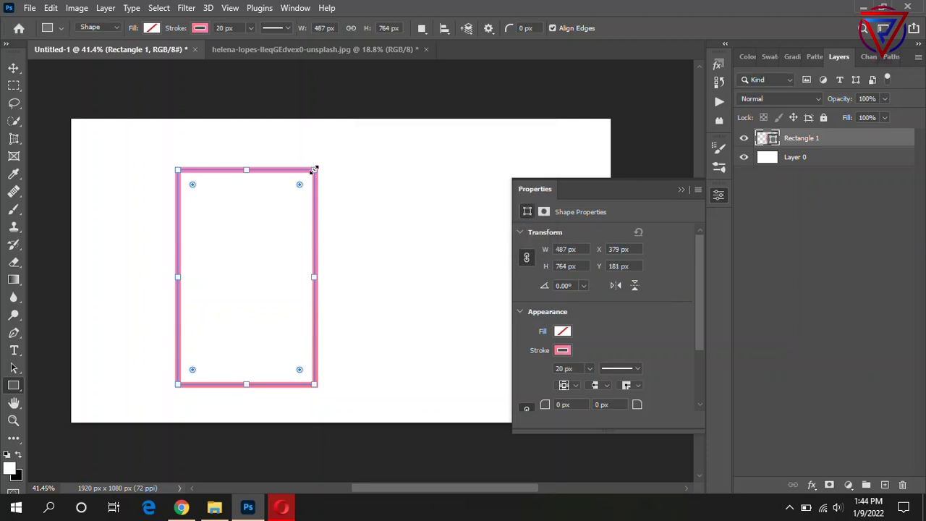
drag(317, 175, 277, 177)
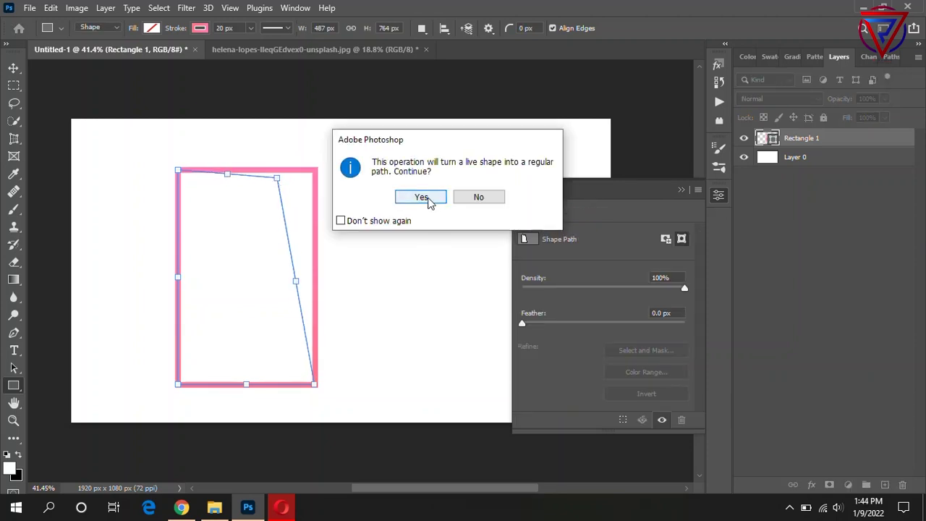
- Convert the shape to a regular path and drag its right-side anchors to slant the frame
key(Return)
mouse_move(323, 387)
mouse_down()
mouse_move(281, 384)
mouse_move(335, 378)
mouse_move(261, 332)
mouse_up()
key(v)
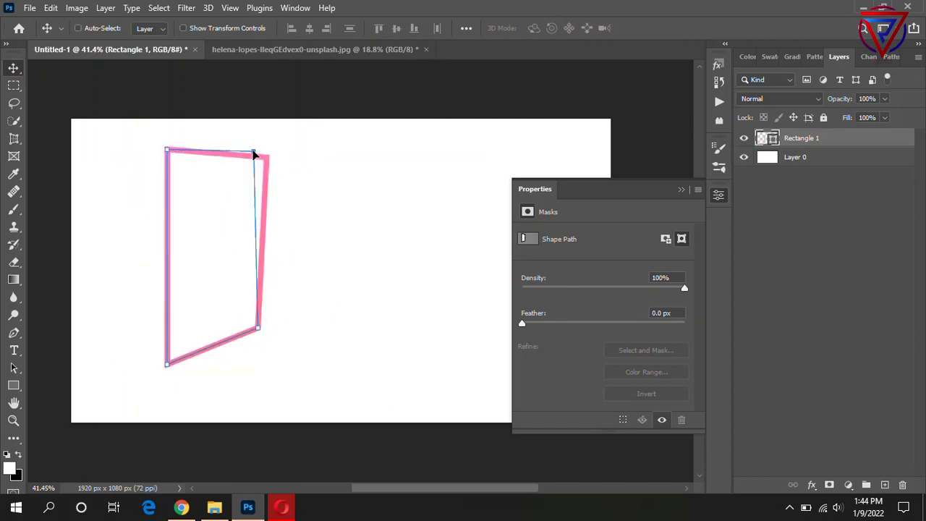
drag(266, 158, 259, 150)
drag(168, 152, 166, 149)
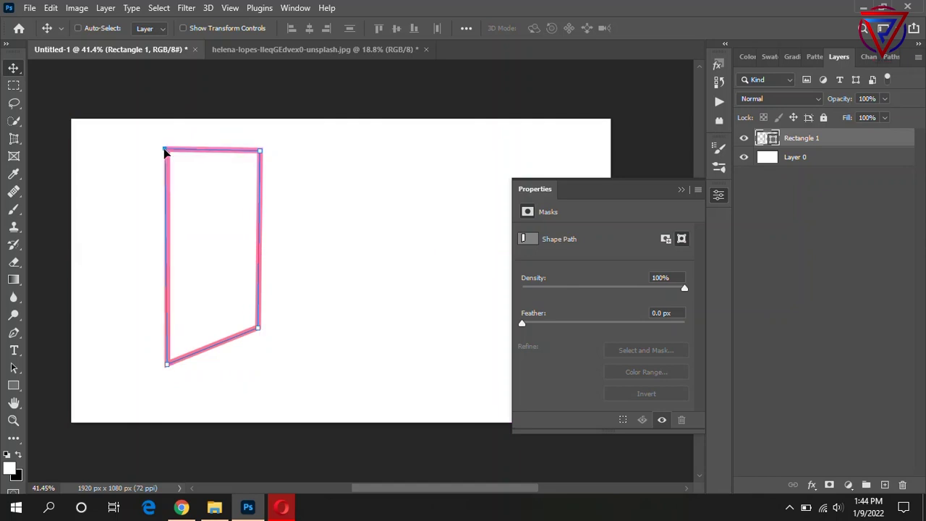
drag(261, 151, 247, 149)
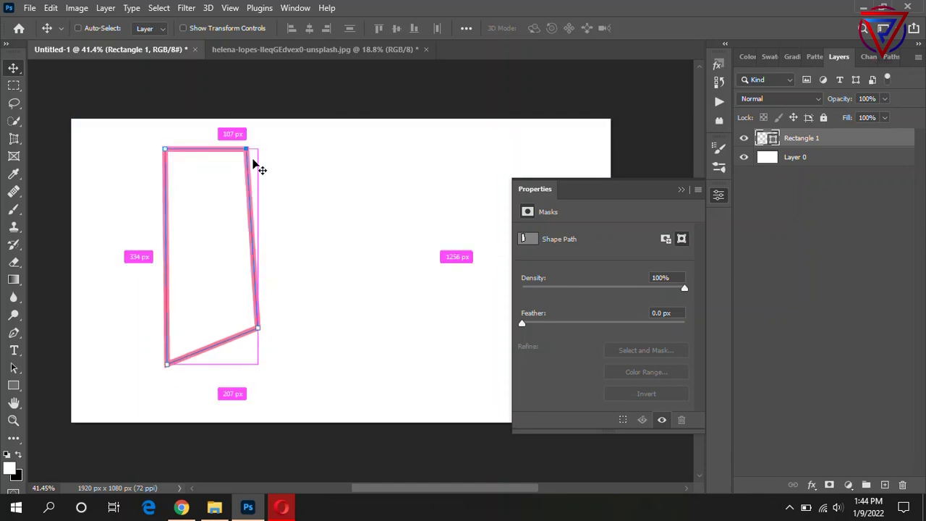
drag(258, 328, 250, 333)
mouse_move(247, 149)
mouse_down()
mouse_move(246, 157)
mouse_move(241, 145)
mouse_move(252, 149)
mouse_up()
- Refine the bottom-right and top-right anchors so the top edge tilts upward
ctrl+click(264, 190)
ctrl+click(505, 292)
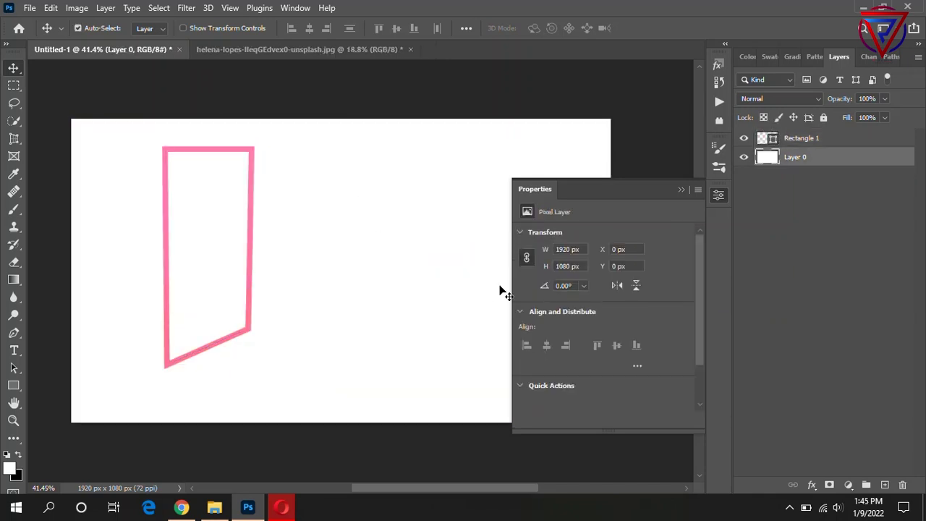
ctrl+click(250, 333)
mouse_move(243, 329)
mouse_down()
mouse_move(257, 326)
mouse_move(252, 337)
mouse_up()
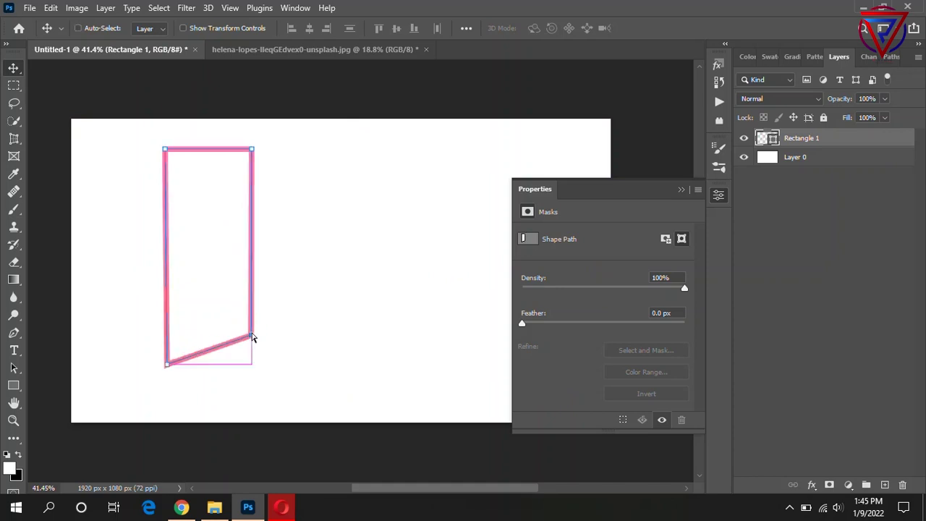
drag(252, 154, 253, 142)
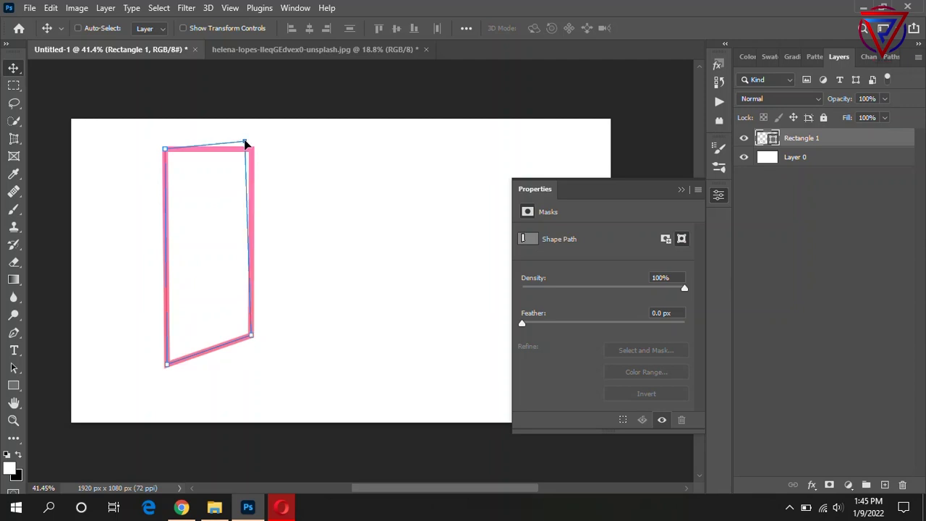
click(127, 85)
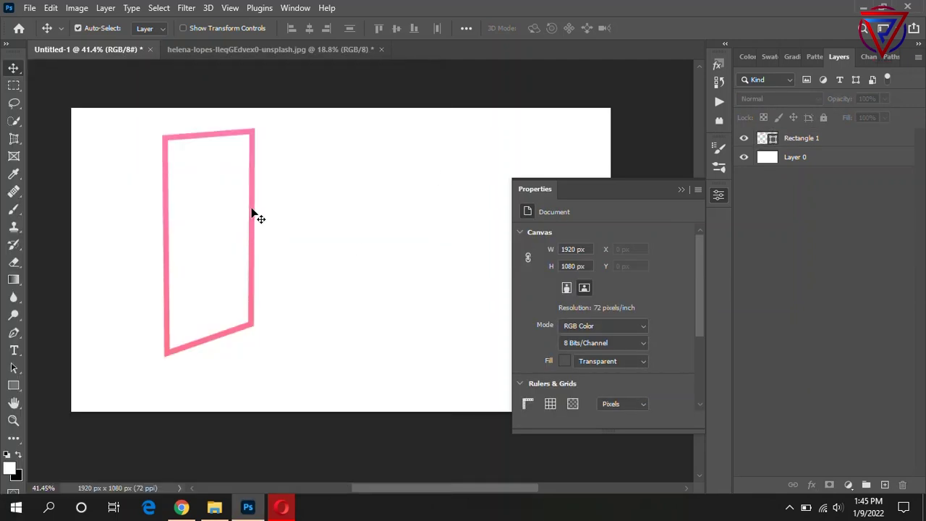
right_click(809, 138)
key(Escape)
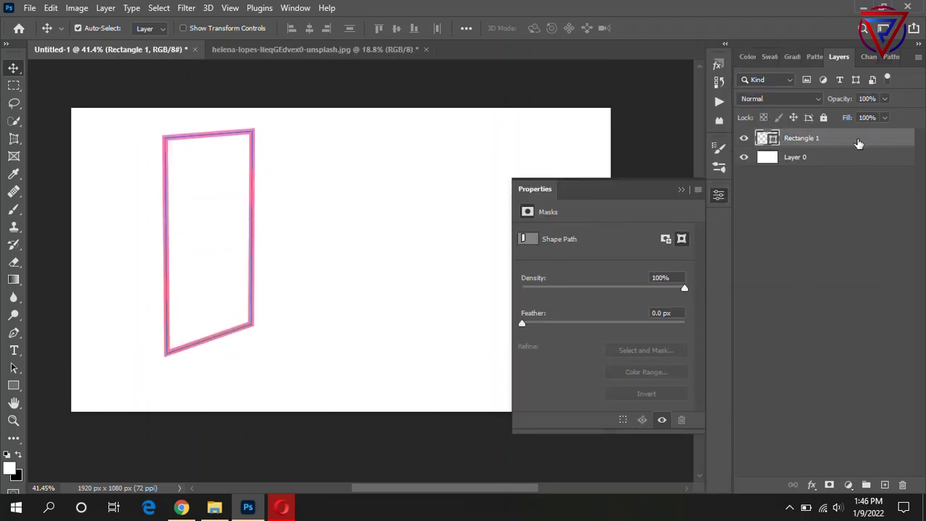
- Copy both horse layers from the horse photo and paste them into Untitled-1
click(682, 190)
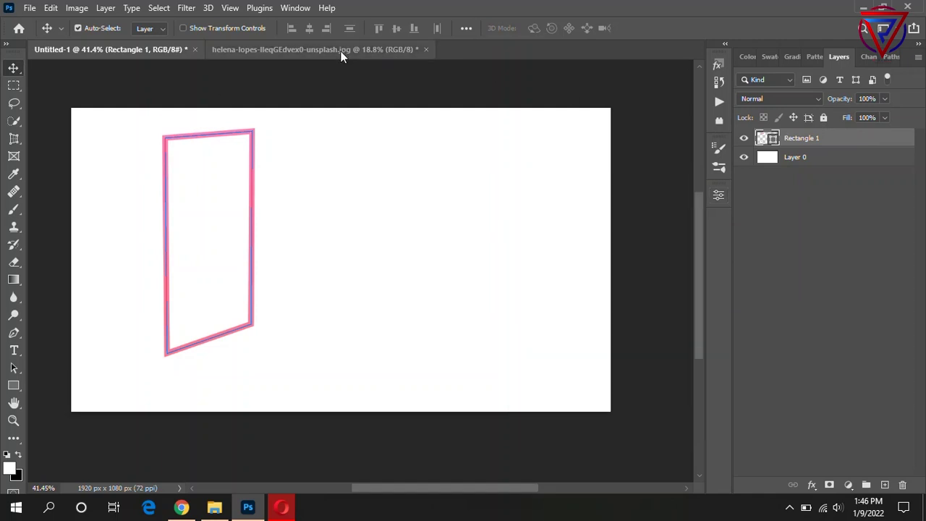
click(340, 50)
click(743, 160)
click(743, 160)
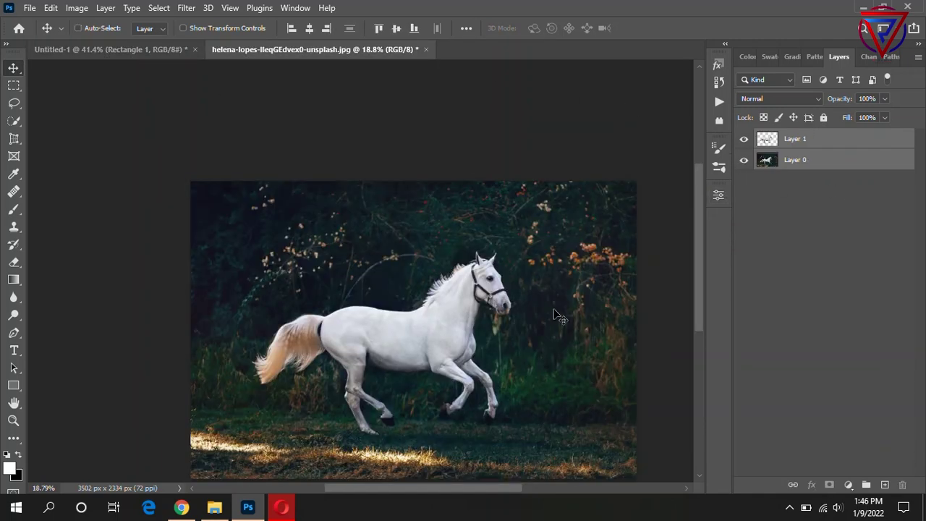
click(144, 49)
key(ctrl+v)
- Scale the pasted horse down over the canvas's left part and commit the transform
key(ctrl+t)
scroll(379, 254, down, 3)
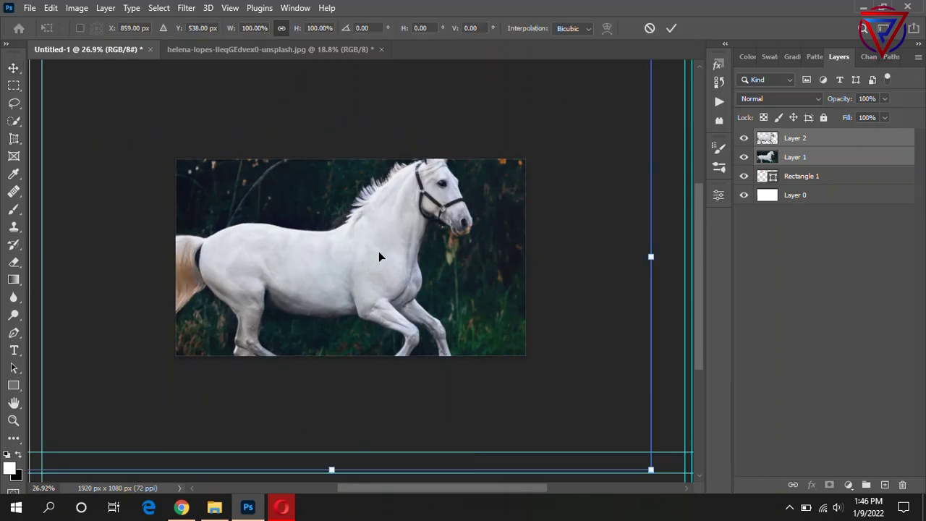
scroll(379, 254, down, 2)
mouse_move(587, 110)
mouse_down()
mouse_move(408, 242)
mouse_move(356, 259)
mouse_up()
drag(256, 322, 359, 245)
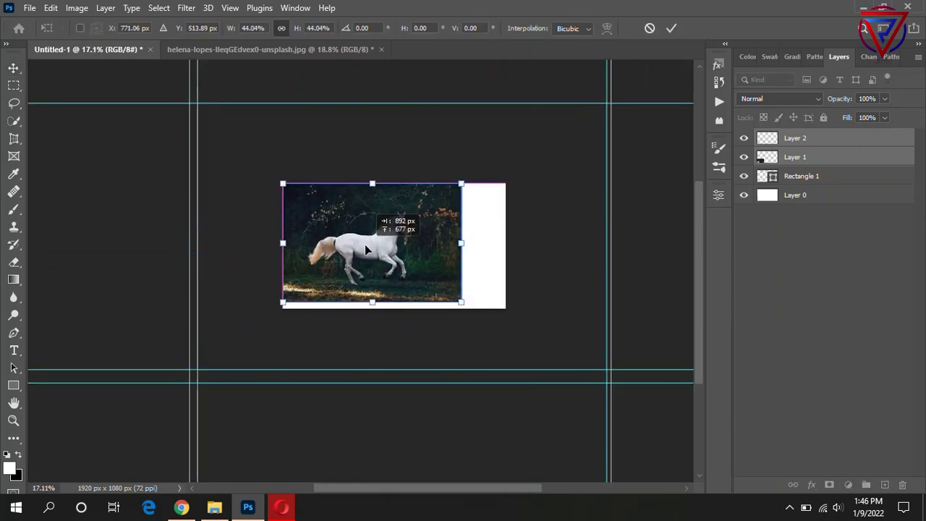
scroll(419, 243, up, 2)
scroll(420, 243, up, 1)
key(alt+space)
- Stack the frame layer above the horse layers and reposition the frame across the horse
click(820, 176)
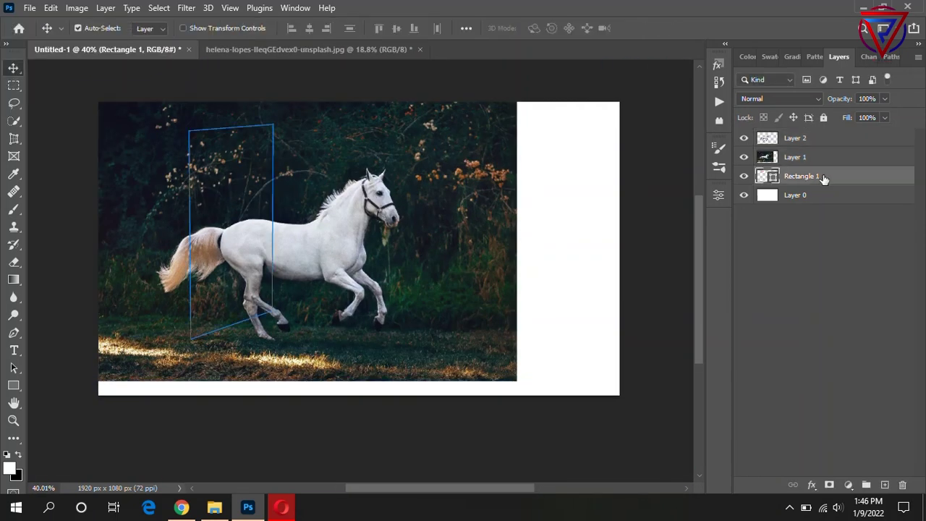
drag(819, 176, 820, 138)
scroll(337, 327, down, 1)
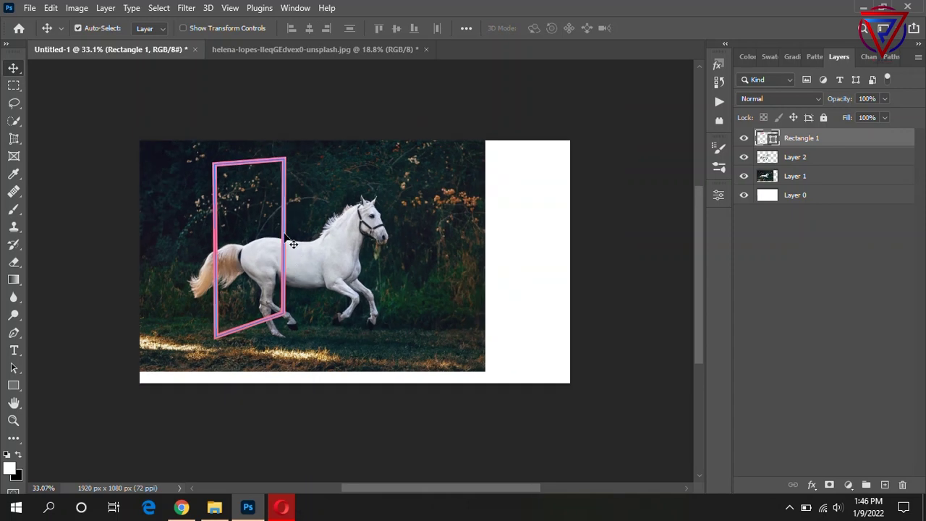
scroll(314, 200, up, 1)
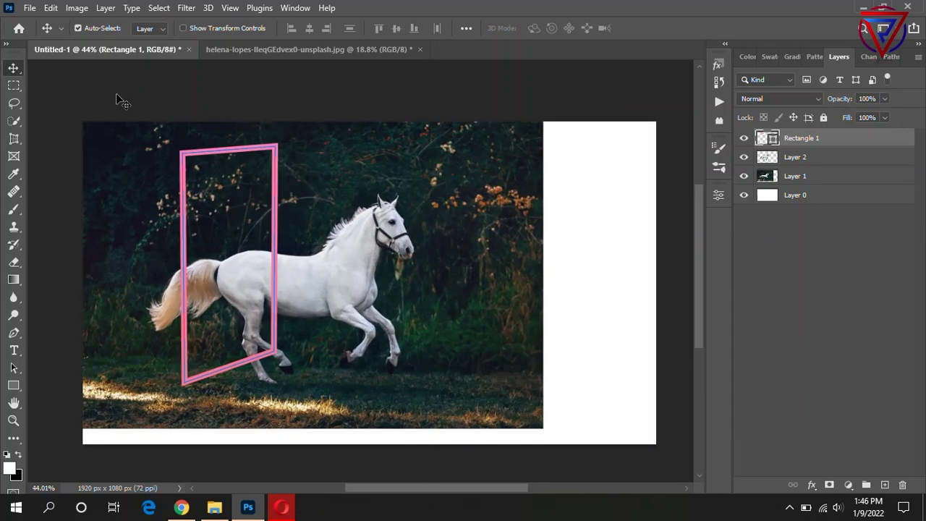
drag(278, 145, 275, 158)
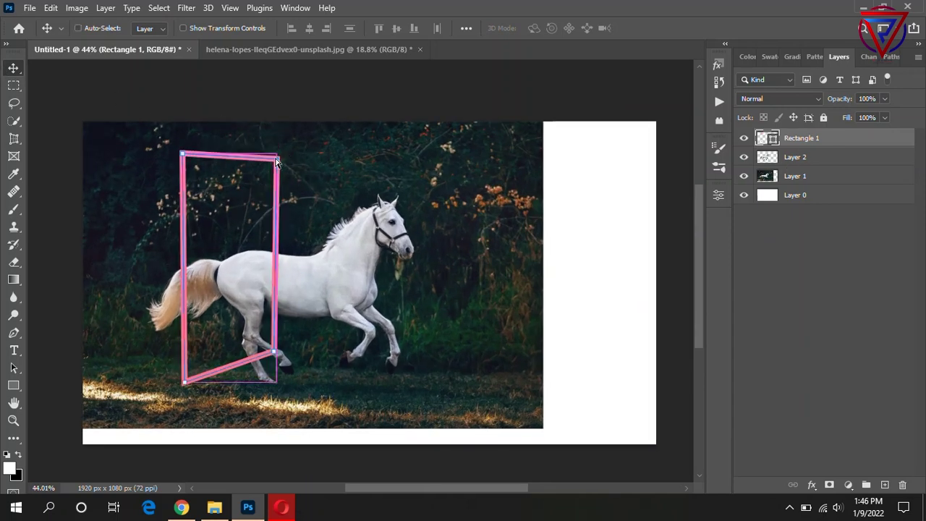
drag(278, 164, 334, 167)
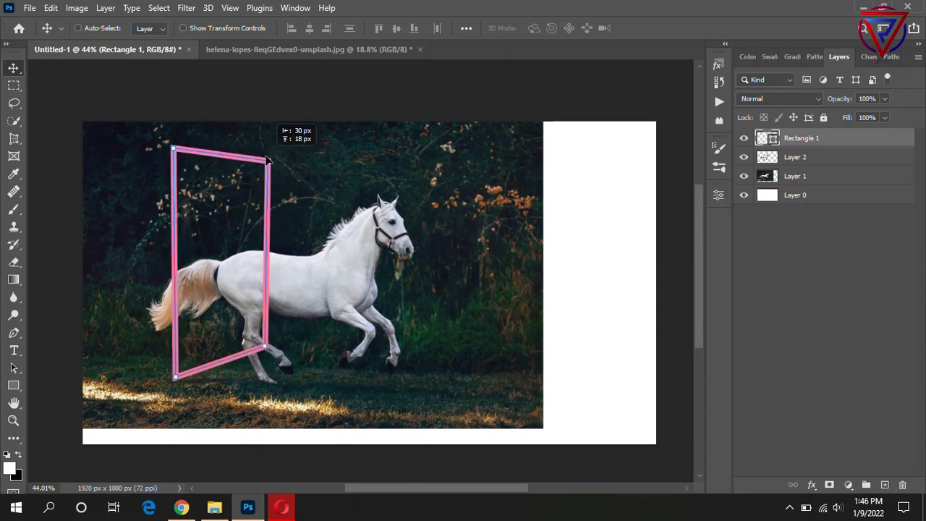
mouse_move(332, 359)
mouse_down()
mouse_move(354, 375)
mouse_move(352, 385)
mouse_up()
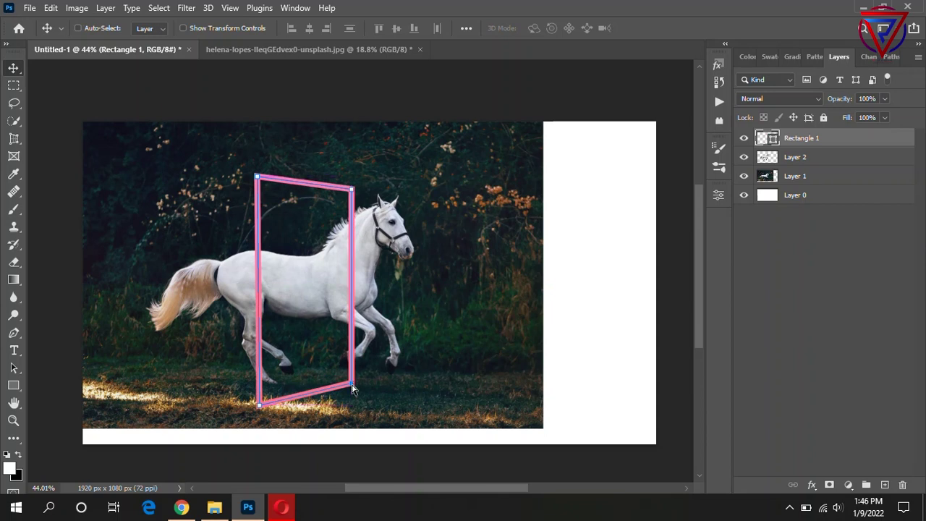
click(98, 100)
drag(414, 272, 356, 332)
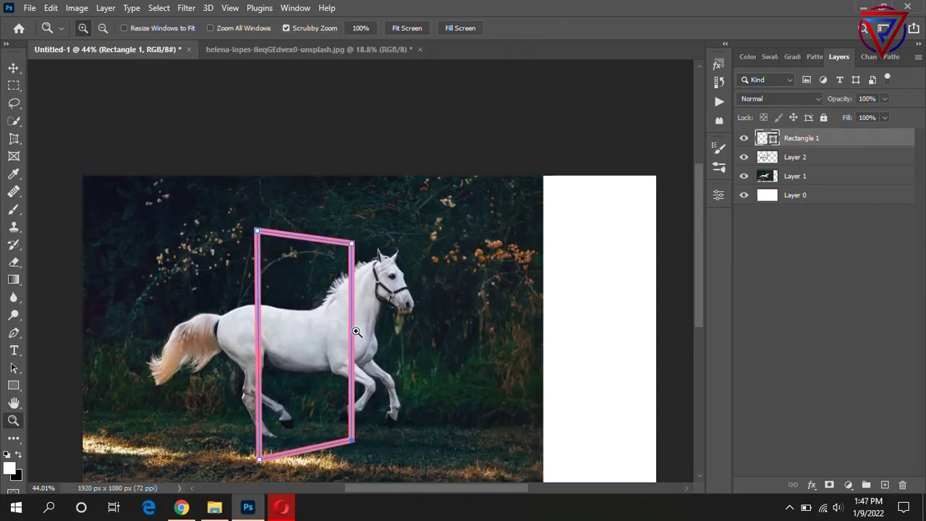
click(13, 67)
mouse_move(305, 241)
mouse_down()
mouse_move(345, 230)
mouse_move(329, 228)
mouse_up()
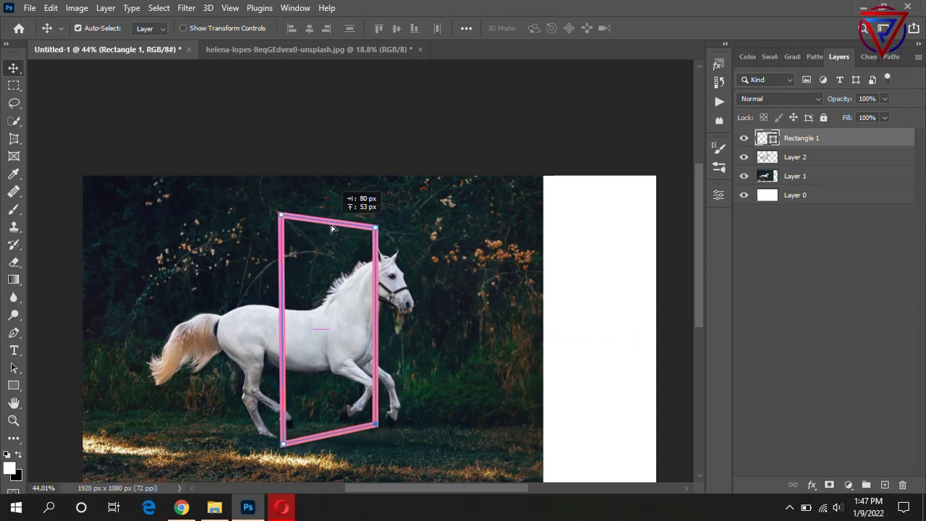
- Load the frame outline as a selection, invert it on Layer 1, and delete the background outside
scroll(331, 228, up, 1)
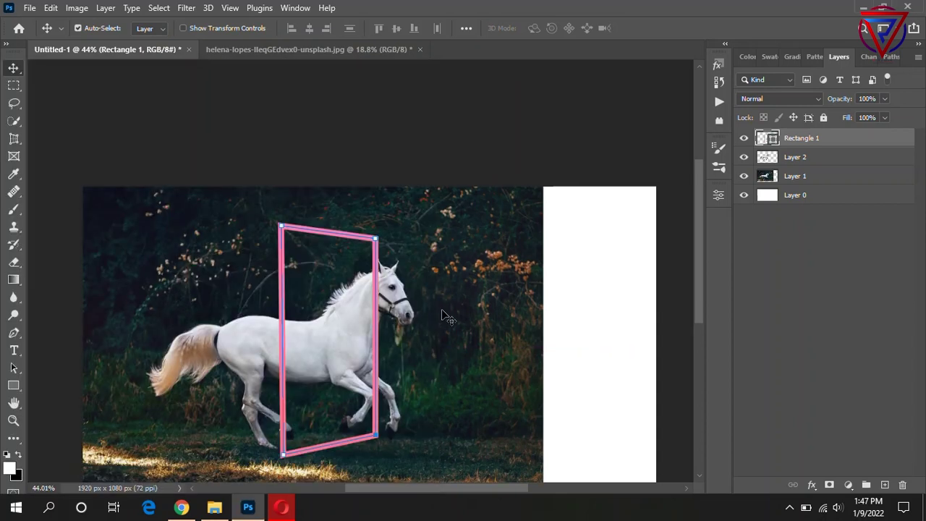
scroll(352, 318, down, 1)
scroll(346, 309, down, 3)
alt+scroll(346, 310, down, 1)
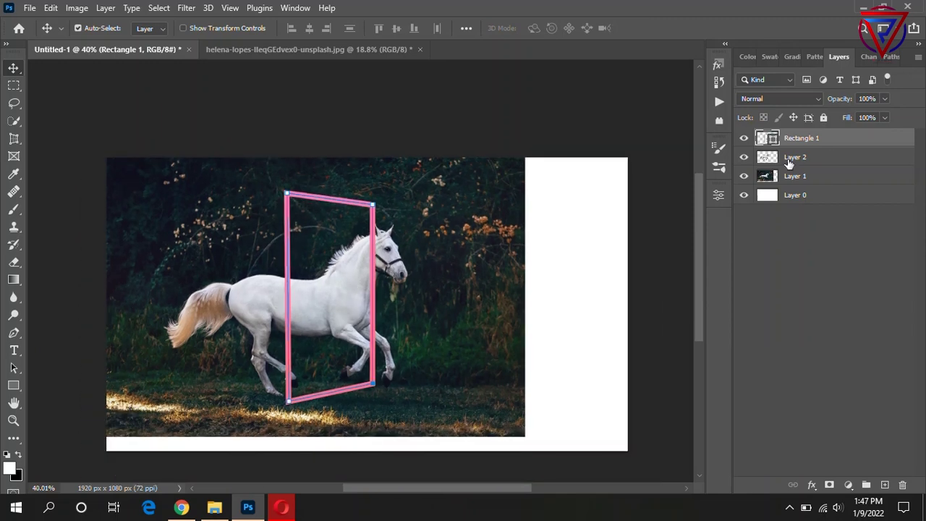
ctrl+click(767, 139)
scroll(347, 218, up, 1)
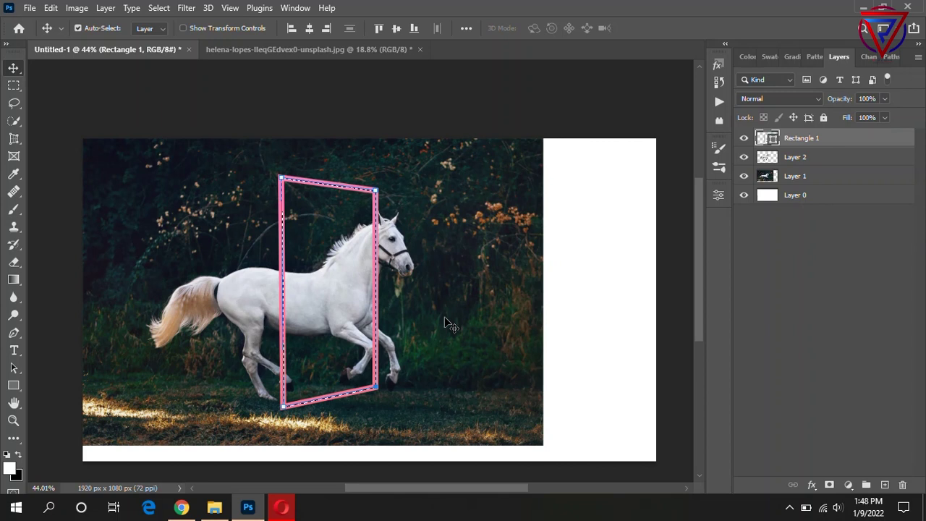
click(820, 179)
click(159, 8)
click(181, 58)
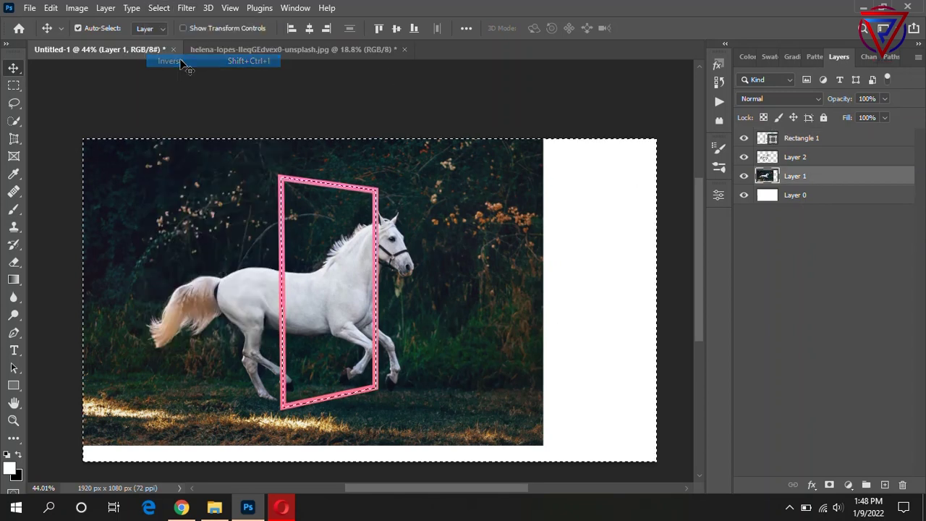
key(Delete)
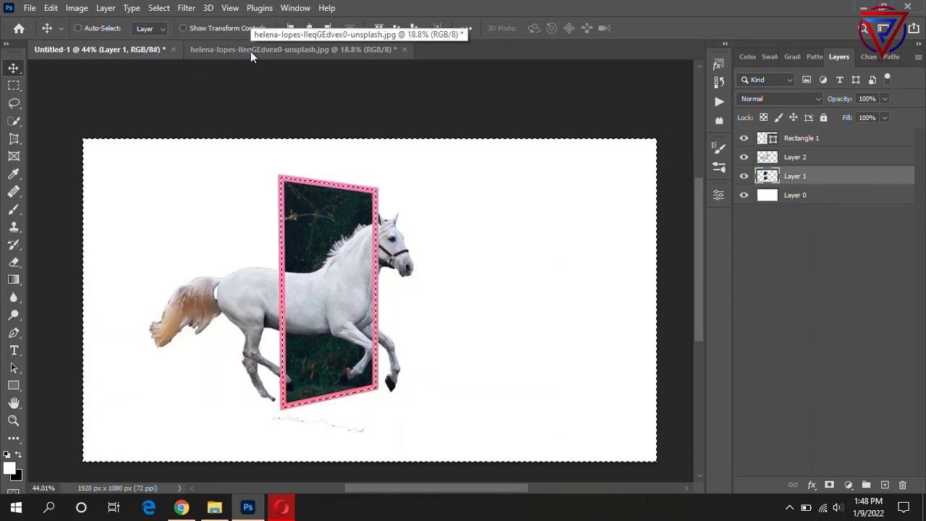
key(ctrl+shift+s)
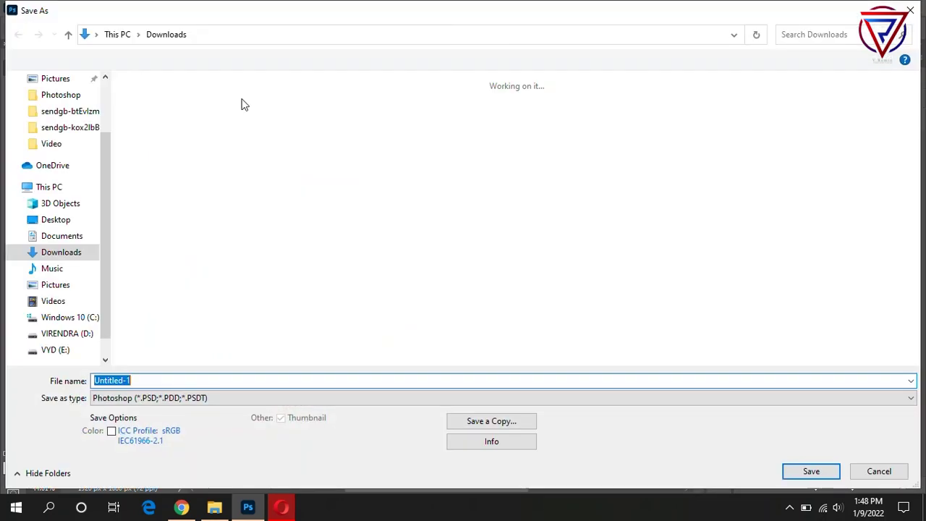
click(910, 10)
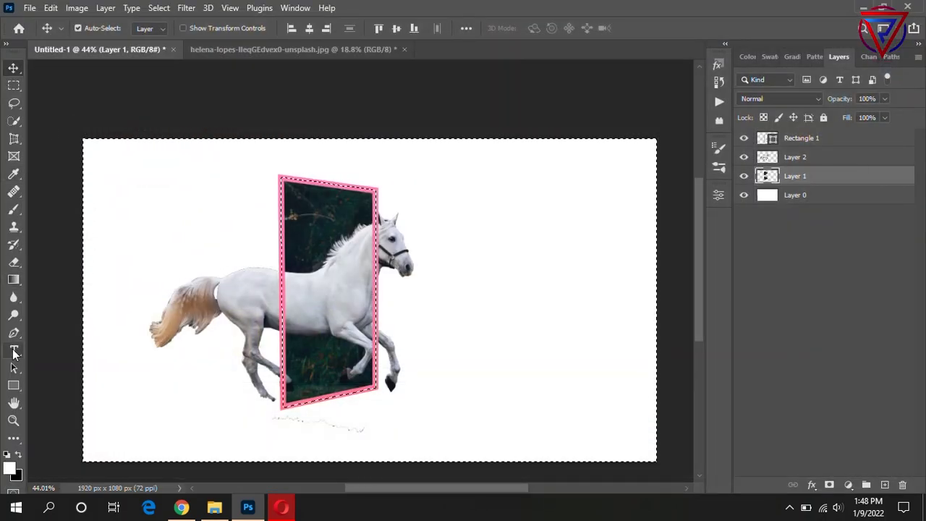
- Erase the horse's tail and rear legs on Layer 2, then load the horse outline as a selection
click(14, 262)
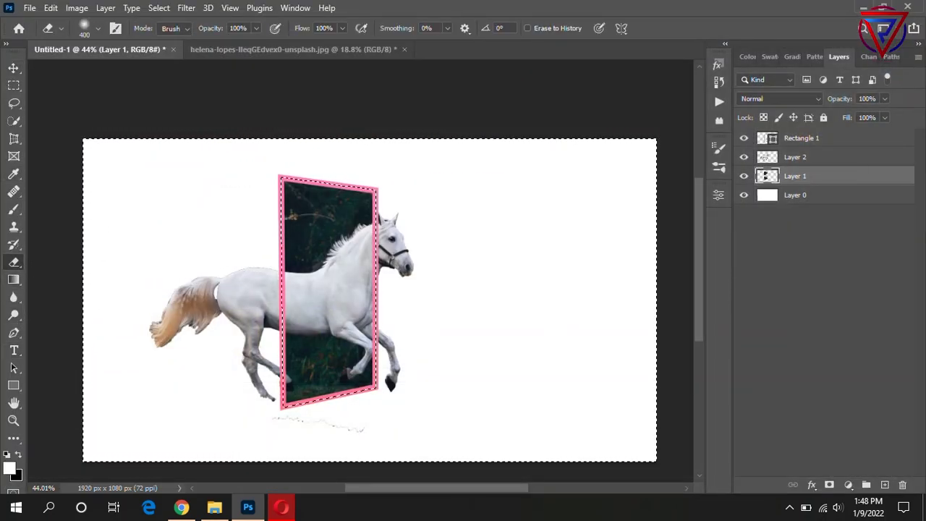
click(795, 157)
drag(217, 289, 155, 329)
drag(210, 319, 250, 340)
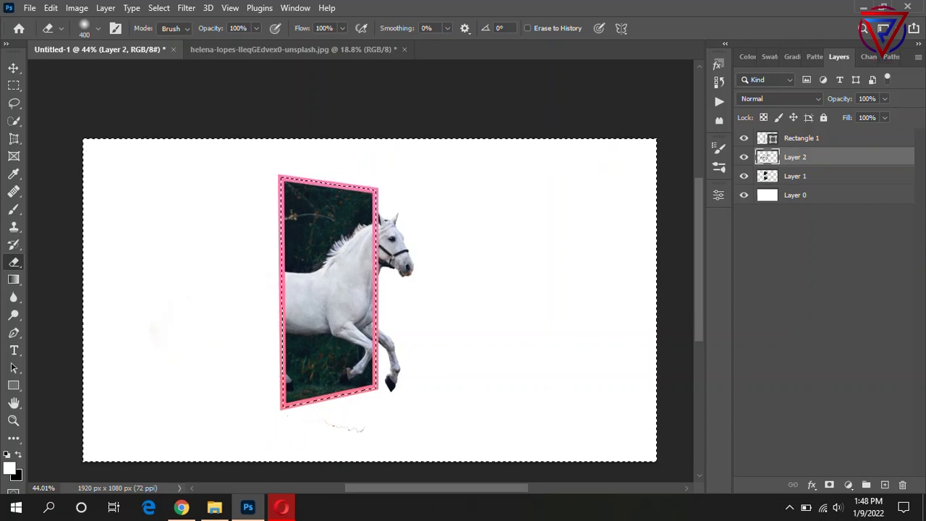
key(ctrl+d)
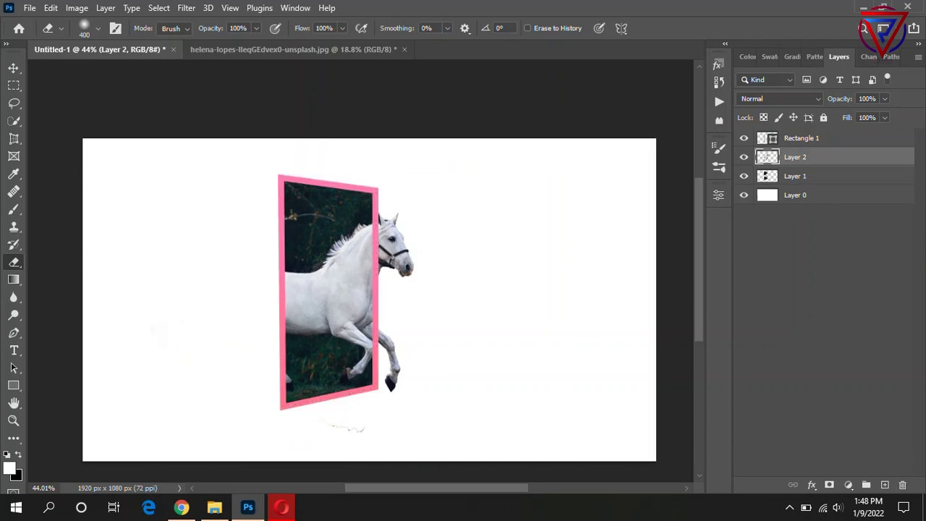
scroll(254, 290, up, 2)
key(ctrl+shift+d)
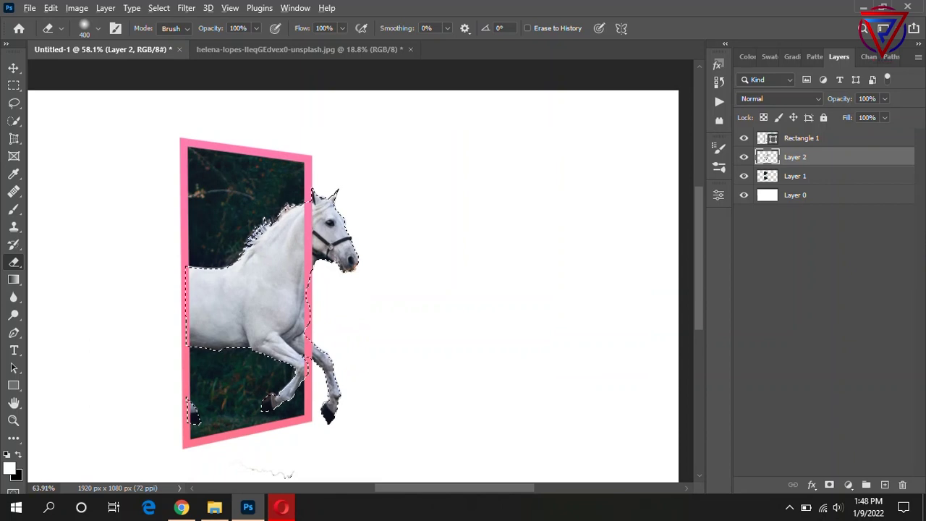
scroll(332, 242, up, 2)
key(alt+bracketright)
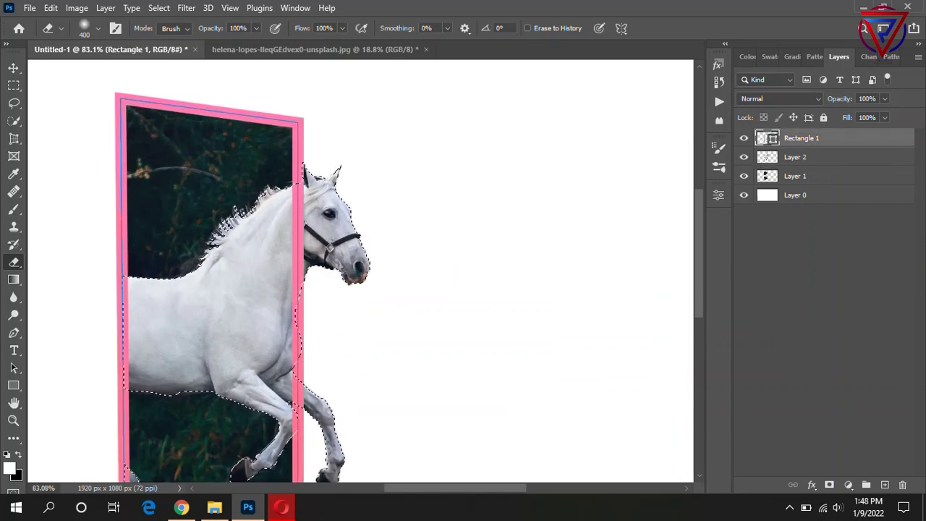
- Rasterize Rectangle 1 and delete the frame where it overlaps the horse
right_click(810, 138)
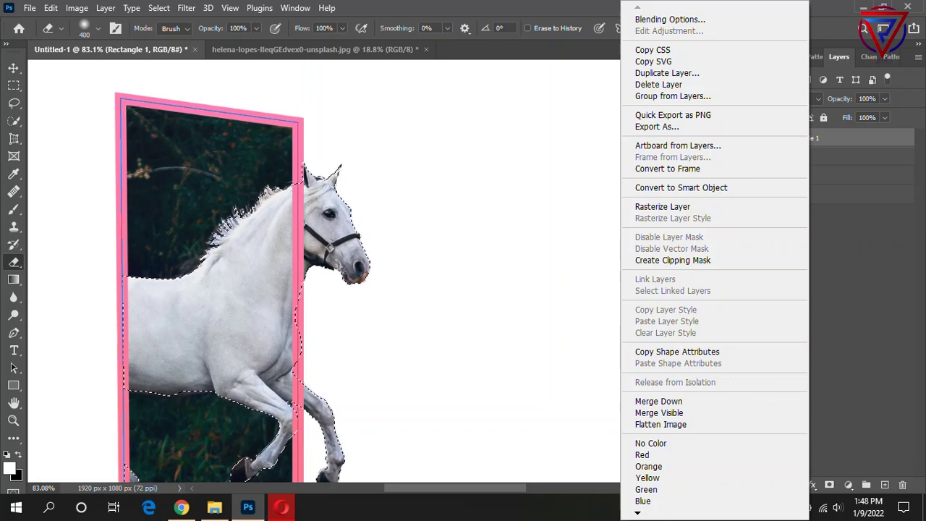
key(Escape)
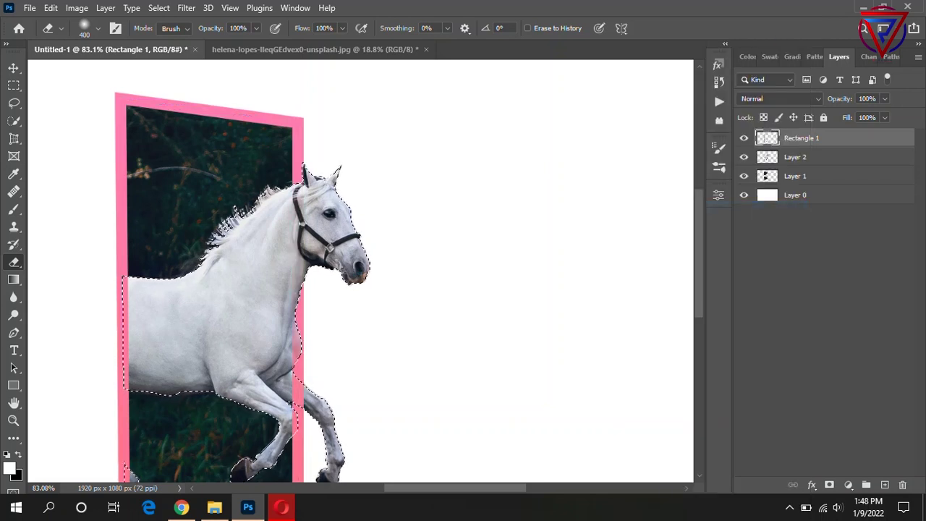
scroll(362, 271, down, 3)
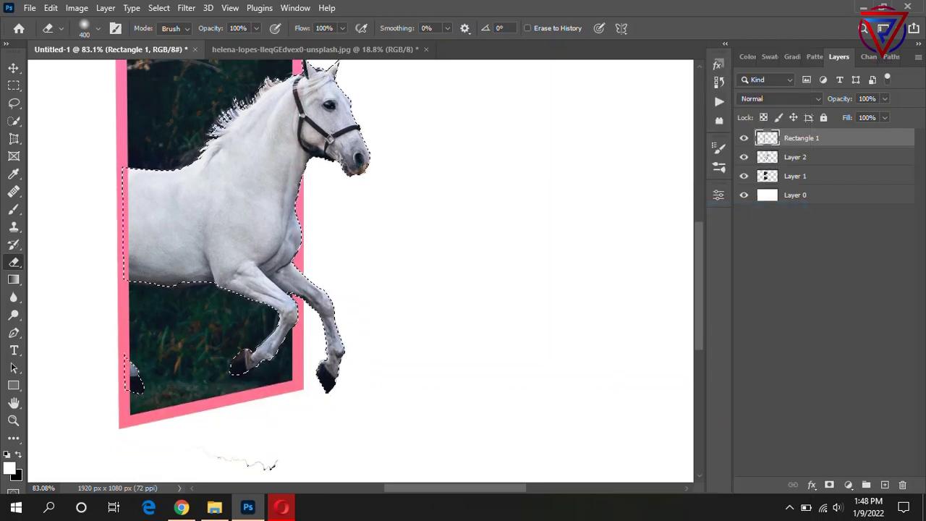
scroll(362, 272, up, 3)
key(v)
scroll(360, 270, down, 2)
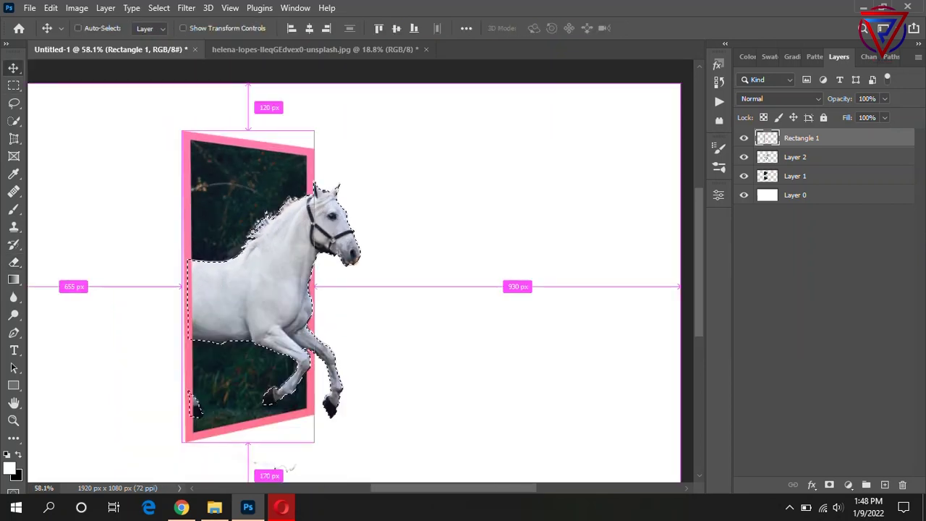
scroll(360, 270, down, 2)
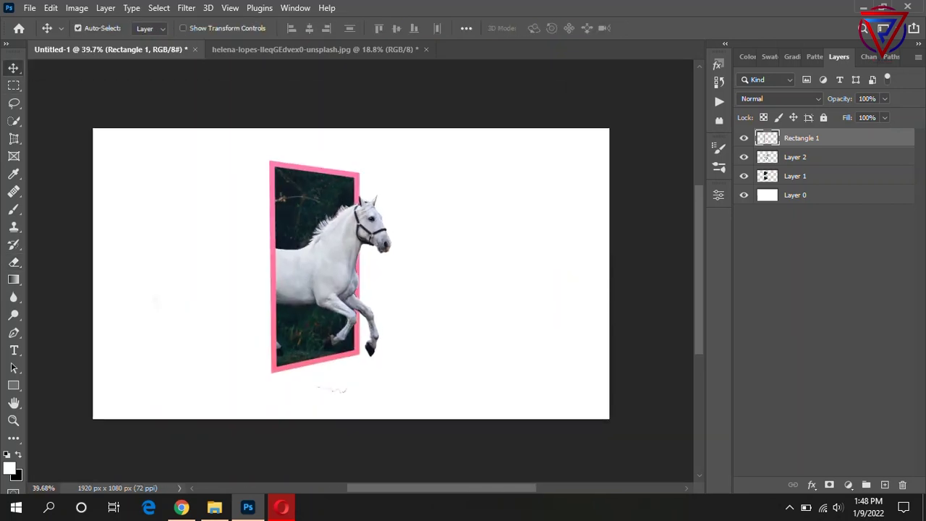
- Fill the background Layer 0 with the first light-blue Blues gradient preset
click(795, 194)
click(793, 57)
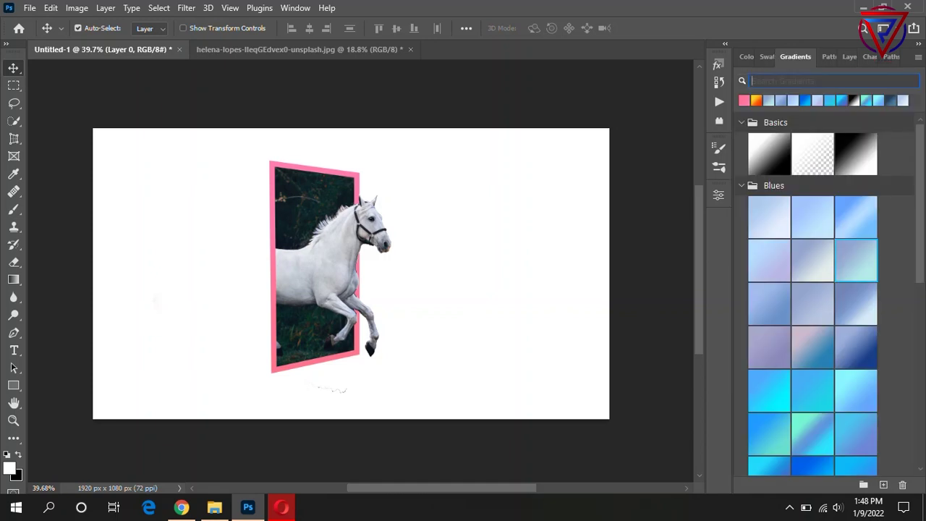
click(769, 217)
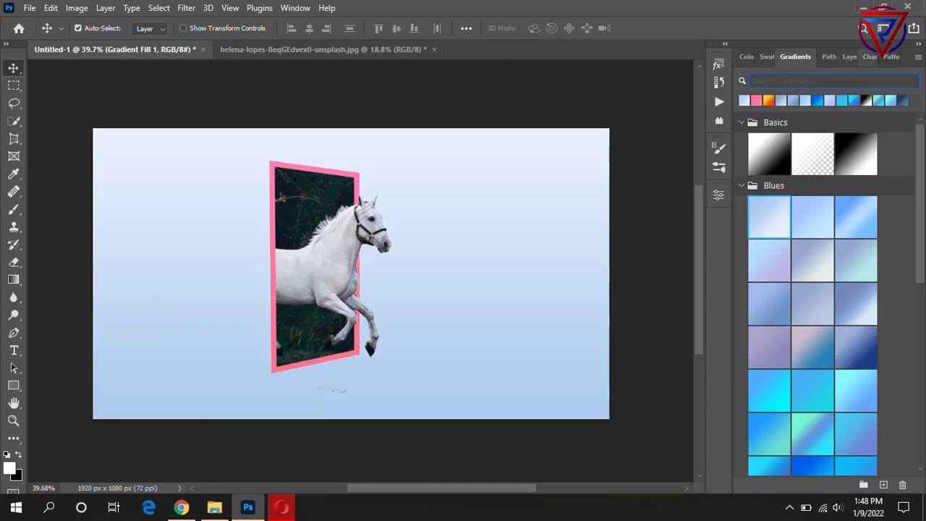
click(849, 56)
click(795, 156)
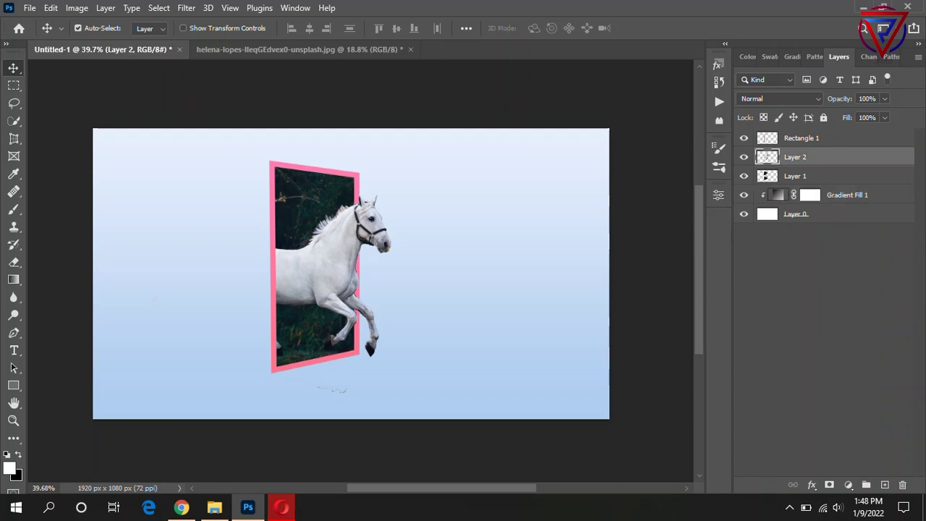
click(795, 176)
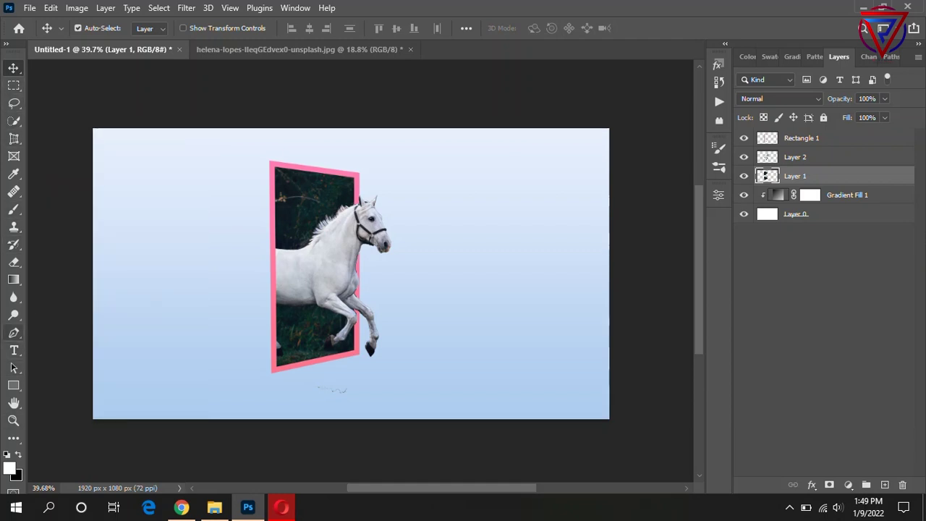
click(13, 333)
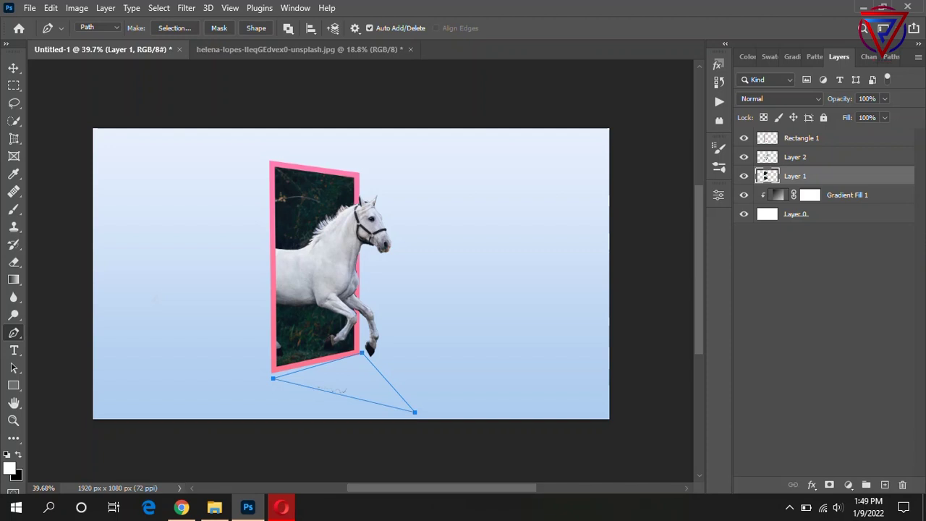
- Turn the triangle path below the frame into a black-filled shape on its own layer
key(v)
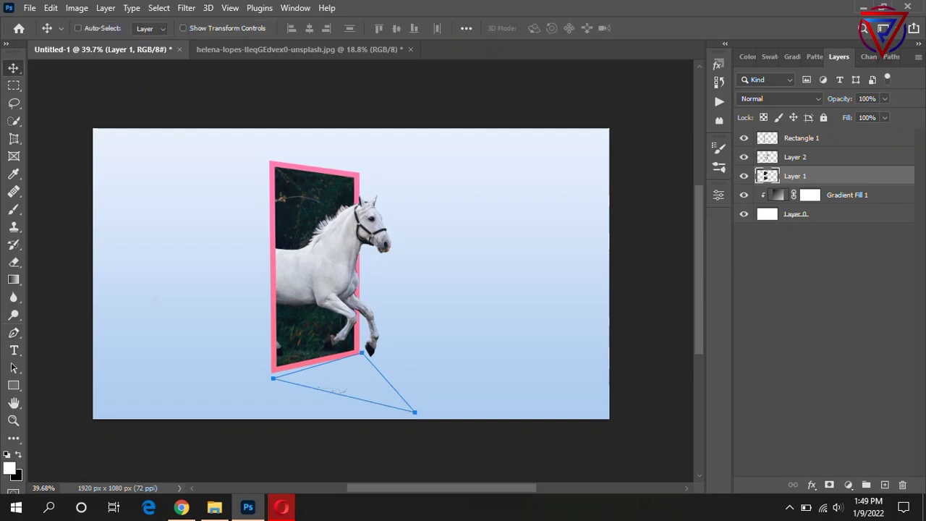
key(ctrl+Return)
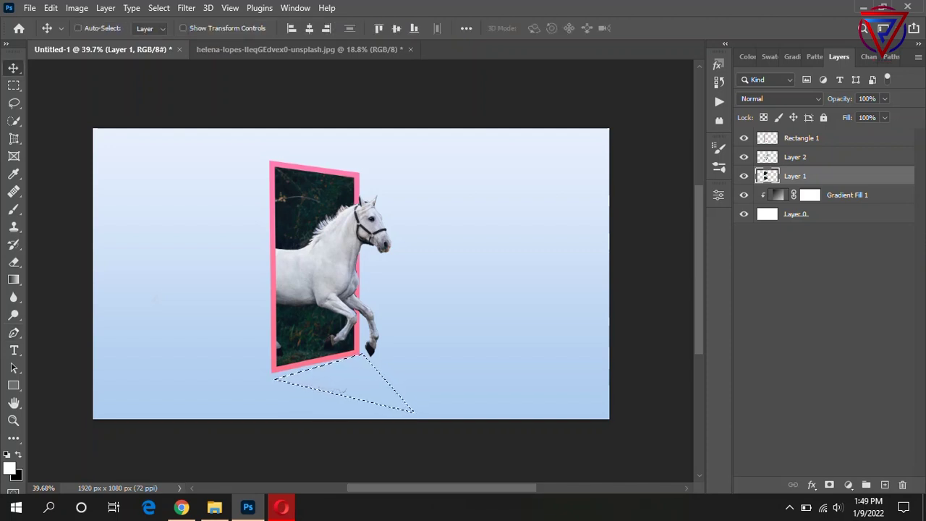
key(ctrl+BackSpace)
key(ctrl+j)
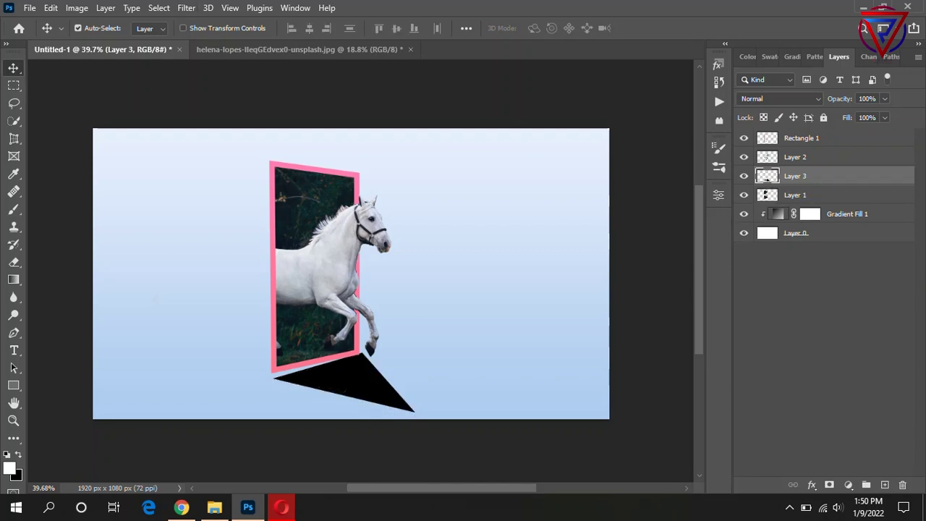
- Blur the shadow with a 69.7 px Gaussian Blur, nudge it, and move it beneath Layer 1
click(186, 7)
click(391, 238)
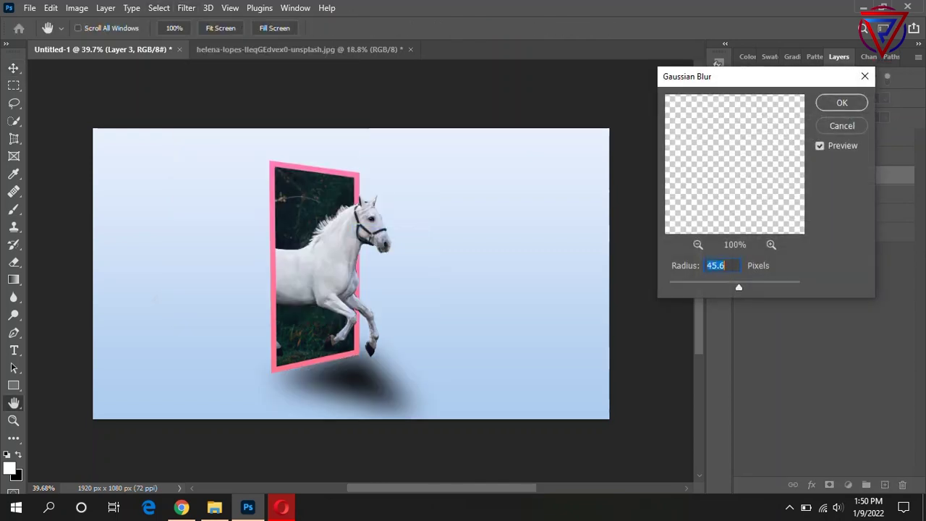
drag(739, 287, 745, 288)
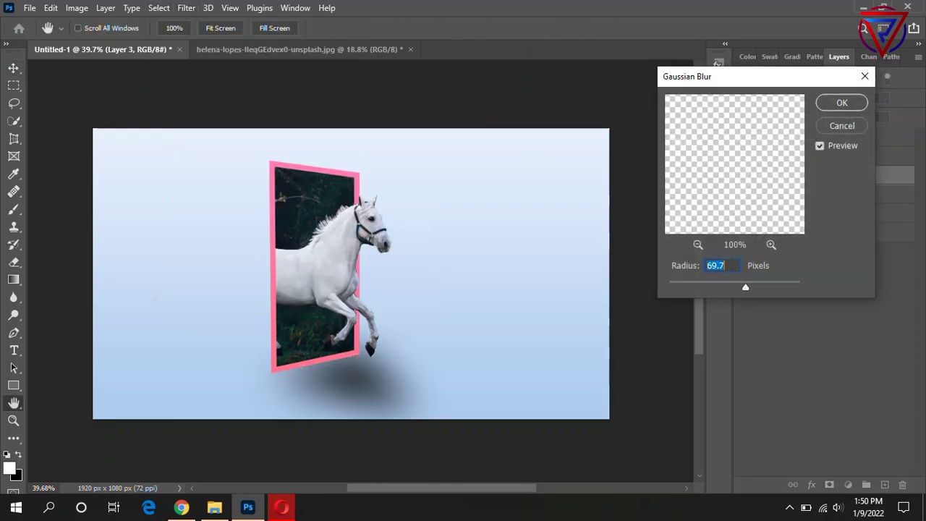
key(Return)
key(v)
drag(360, 349, 370, 362)
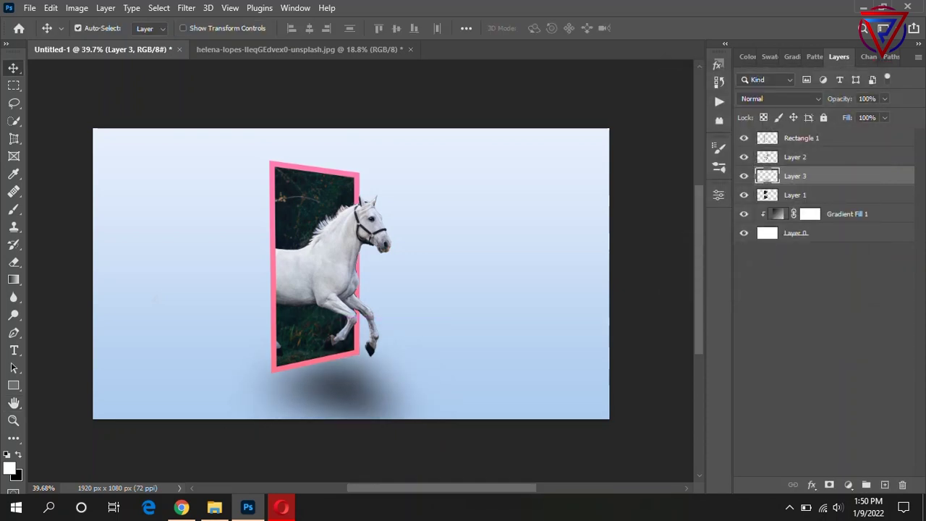
key(ctrl+bracketleft)
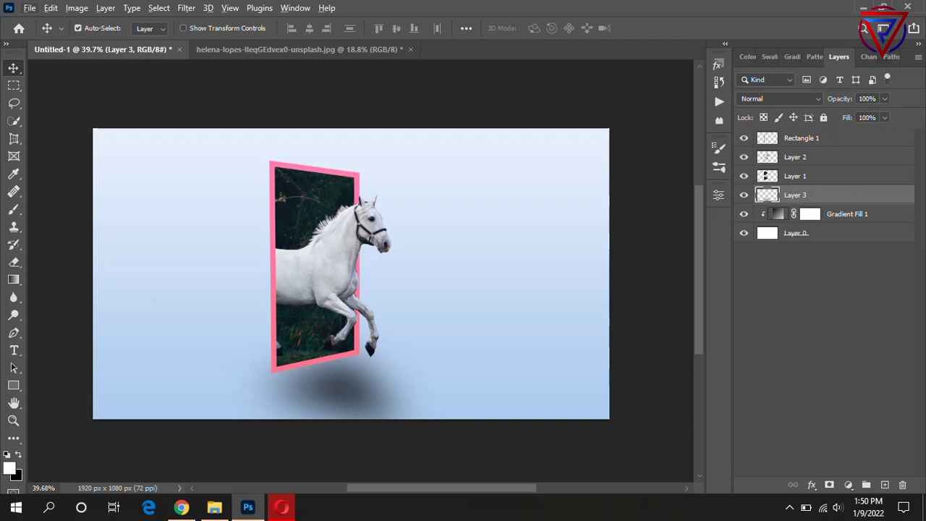
- Enlarge the shadow to about 119% and position it to spread under the frame and horse
drag(365, 373, 372, 380)
scroll(416, 319, down, 1)
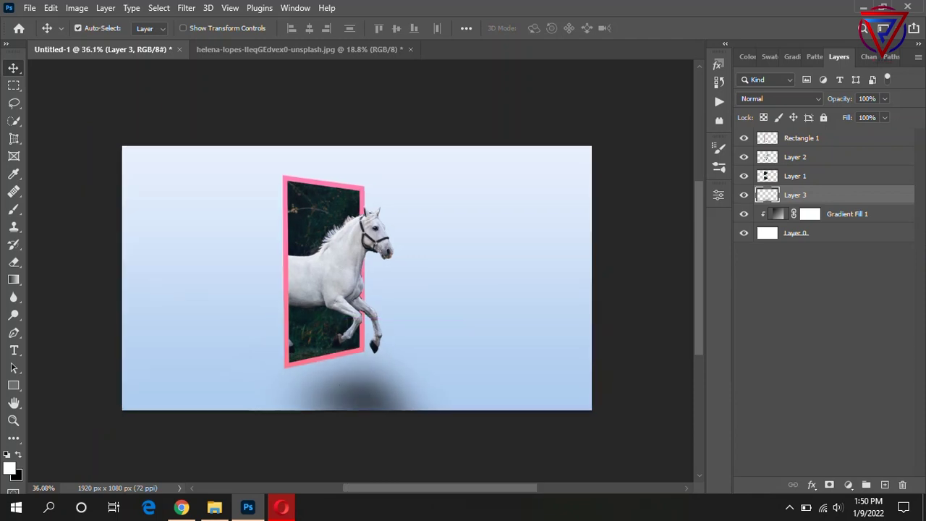
scroll(344, 376, up, 4)
drag(358, 362, 353, 340)
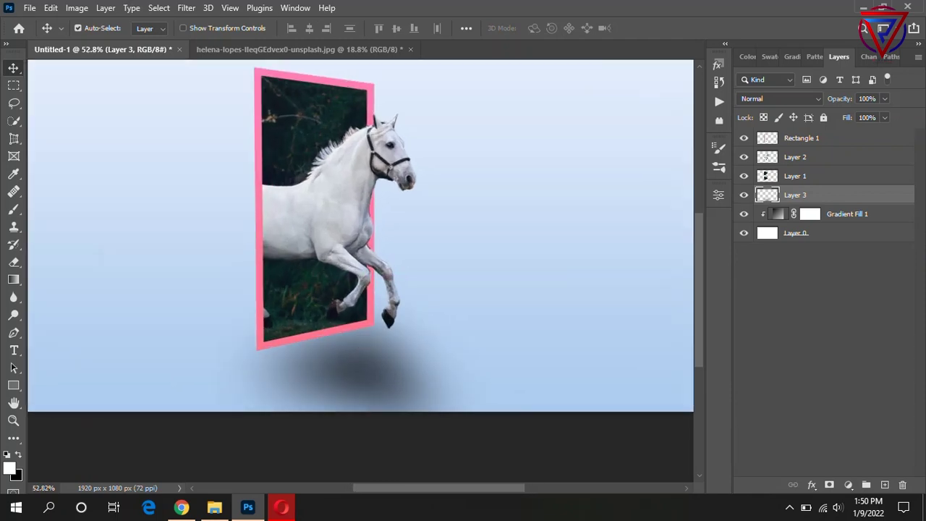
key(ctrl+t)
drag(490, 424, 544, 452)
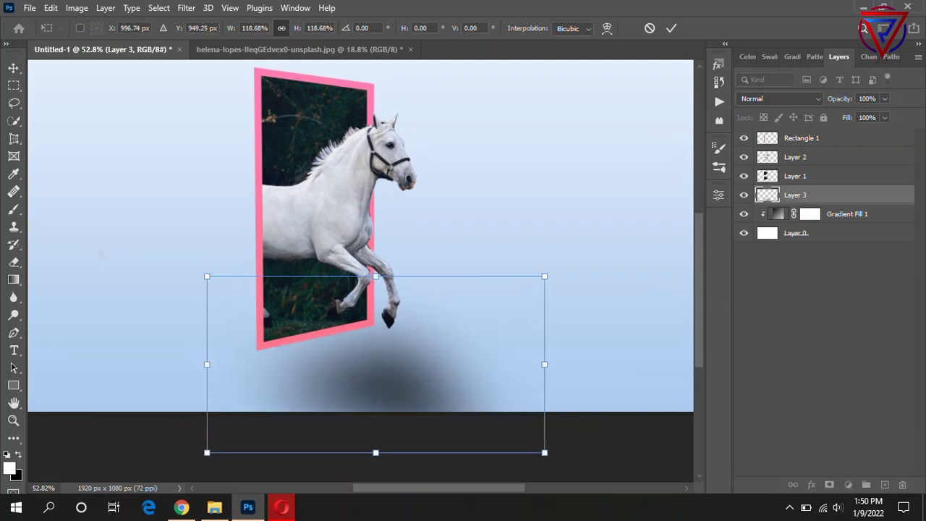
drag(425, 346, 383, 333)
key(Return)
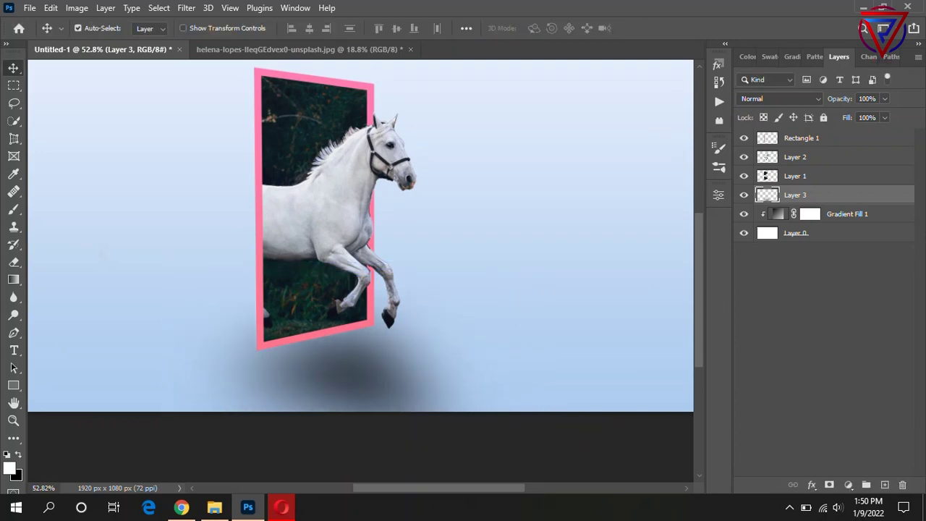
ctrl+click(766, 138)
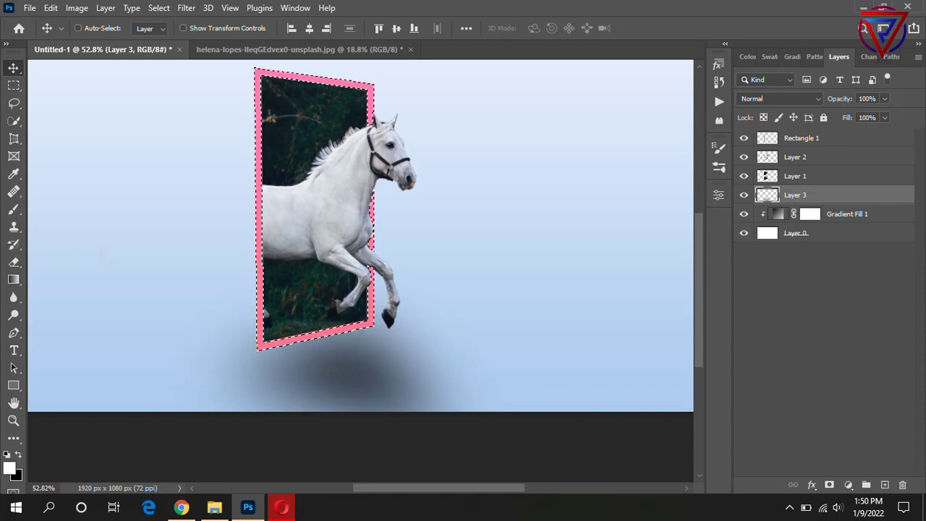
key(ctrl+d)
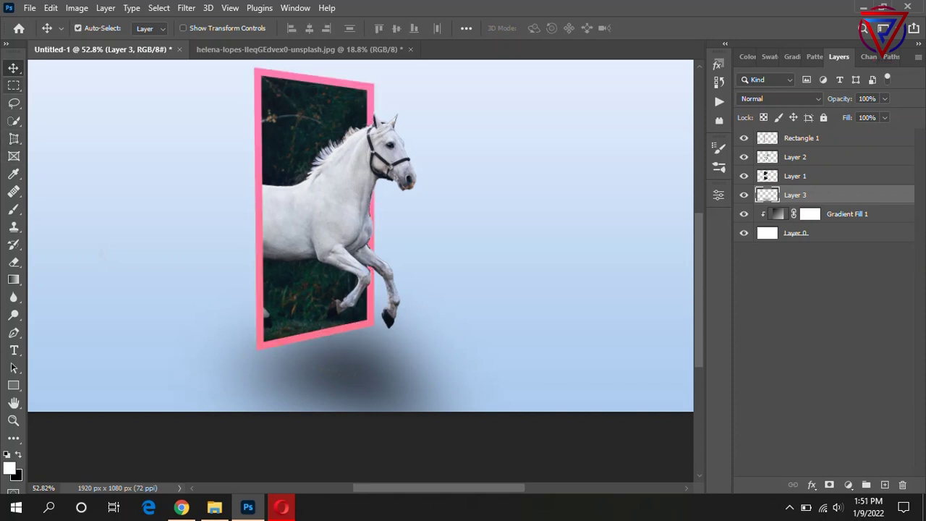
key(m)
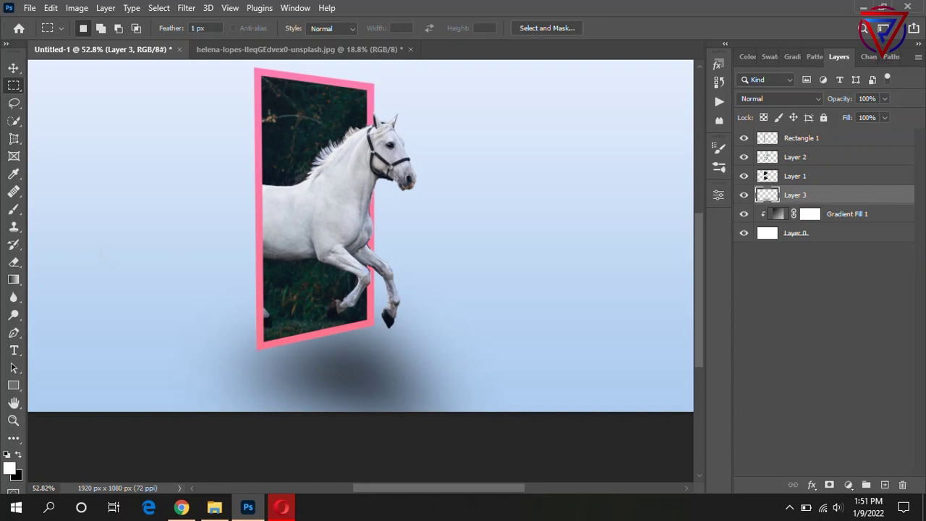
- Trace a pen-path band below the frame and turn it into a selection
drag(317, 299, 419, 332)
click(14, 332)
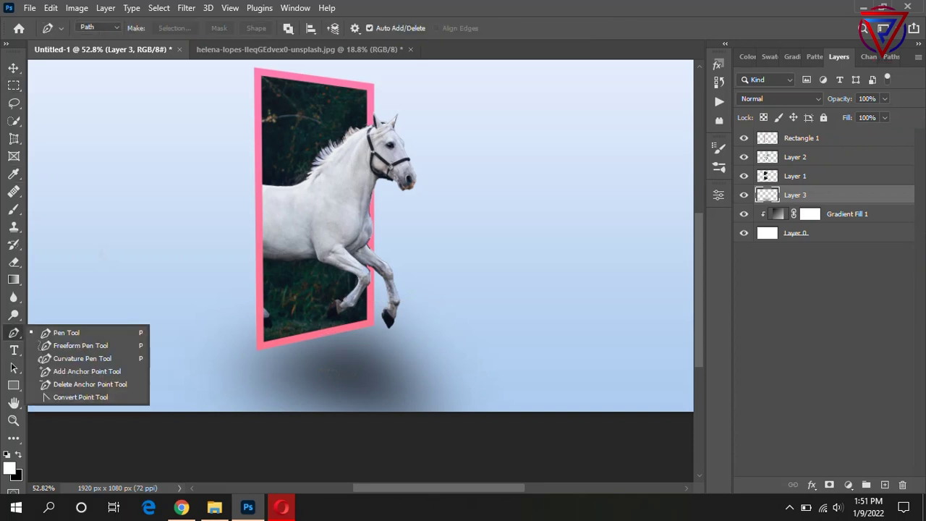
click(417, 315)
drag(105, 376, 99, 400)
key(ctrl+z)
click(104, 389)
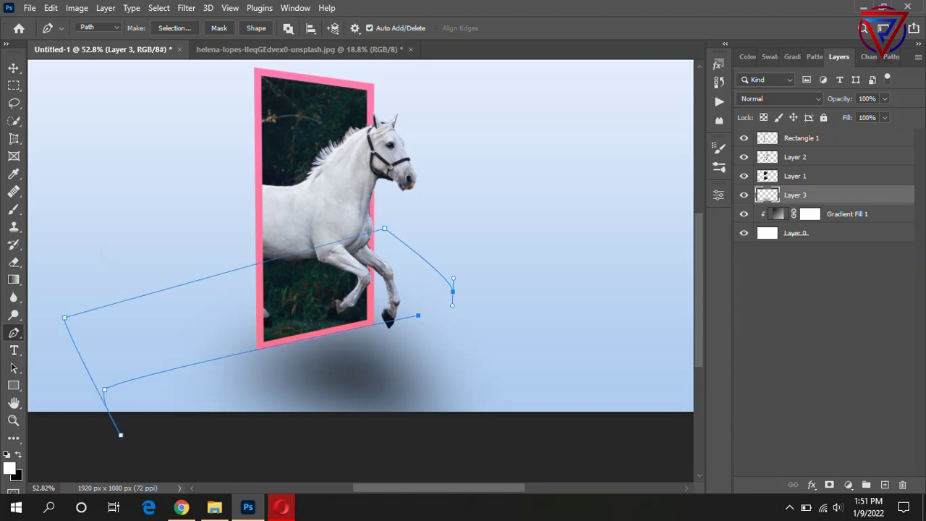
key(ctrl+Return)
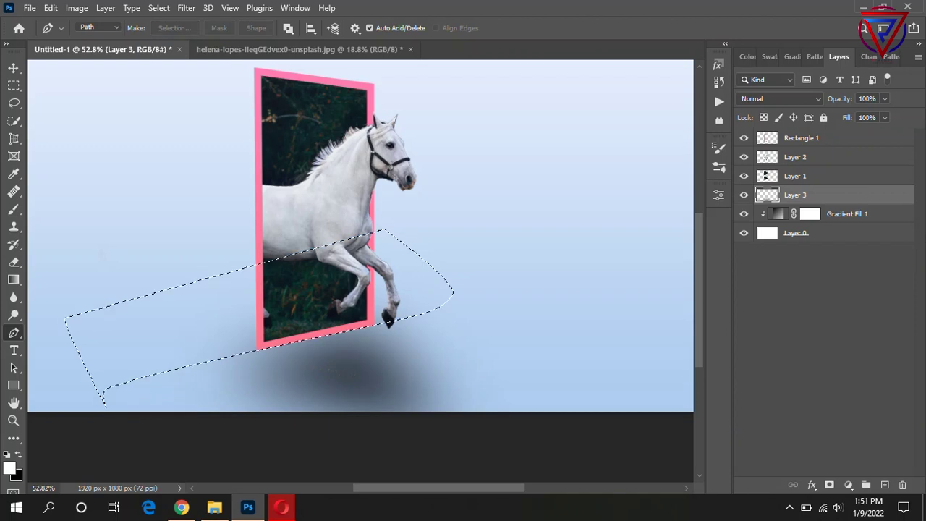
- Clear the shadow inside the band and deselect, leaving a crisp diagonal top edge
key(ctrl+d)
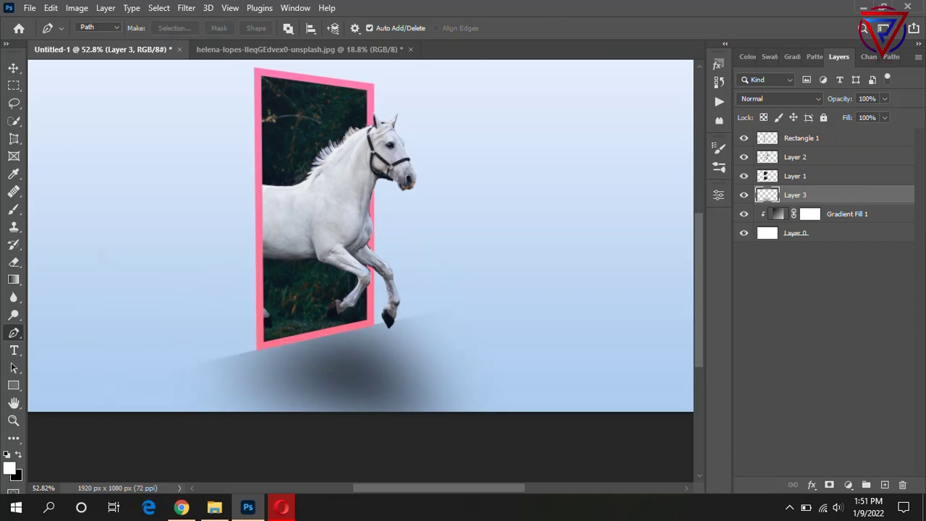
scroll(651, 217, down, 2)
scroll(651, 217, down, 2)
scroll(651, 217, up, 2)
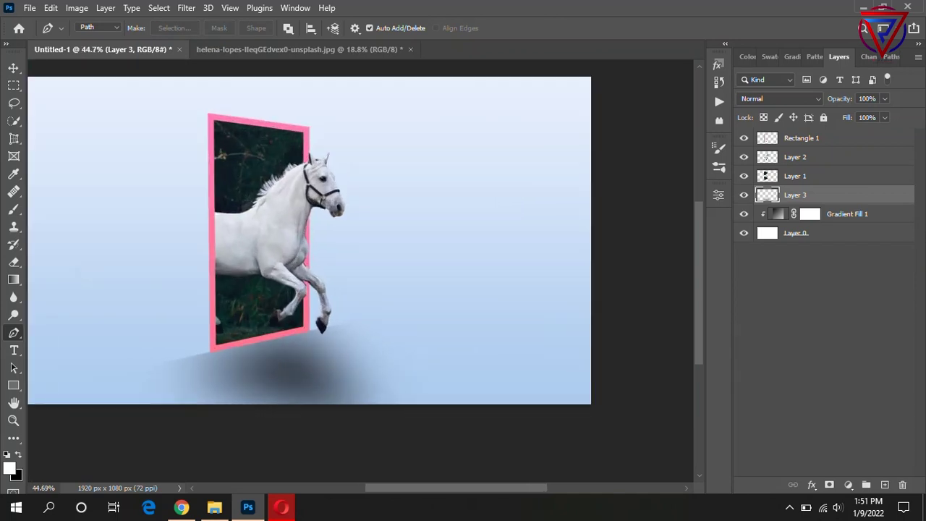
scroll(651, 217, up, 3)
scroll(393, 326, down, 2)
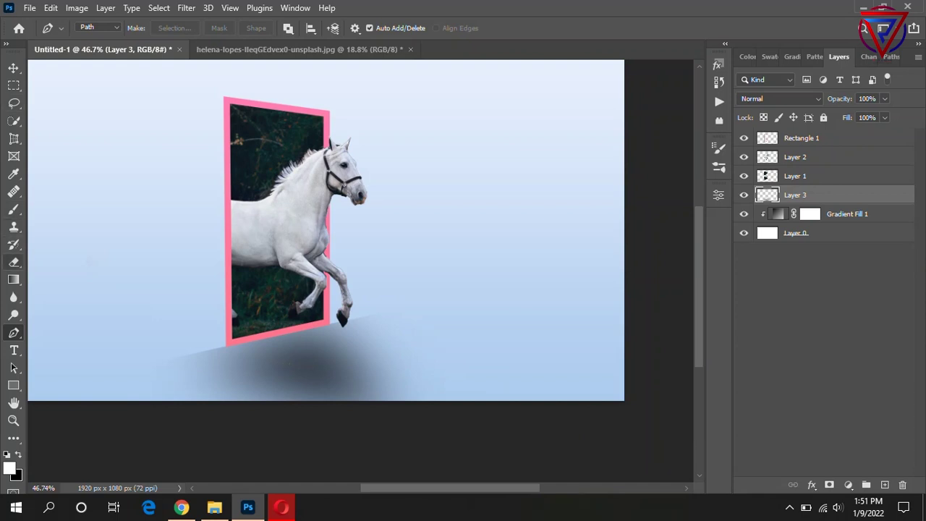
key(e)
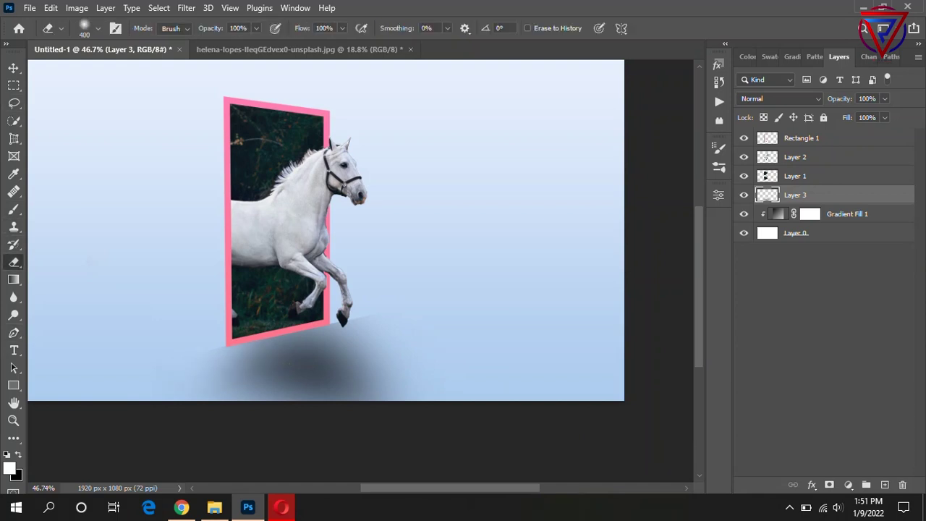
- Apply the more saturated third Blues preset to Gradient Fill 1
alt+scroll(519, 421, down, 3)
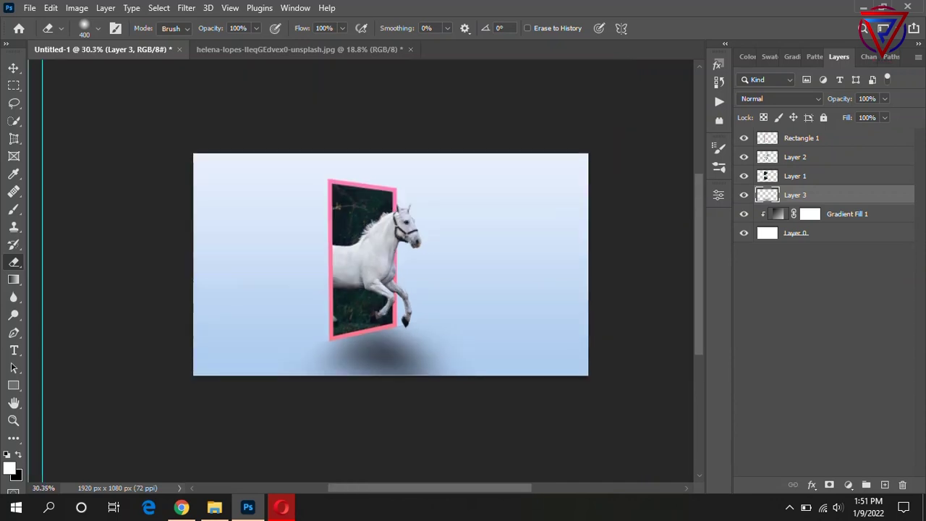
click(847, 214)
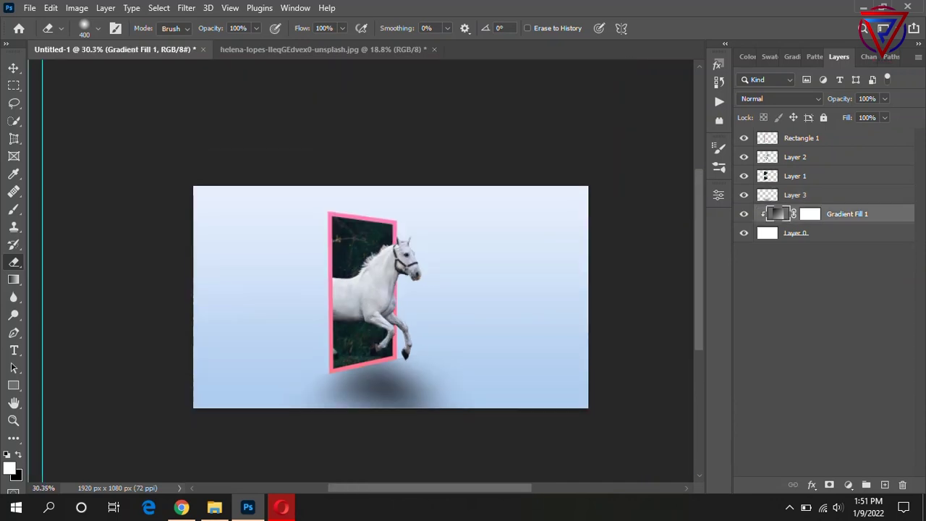
click(794, 56)
click(812, 217)
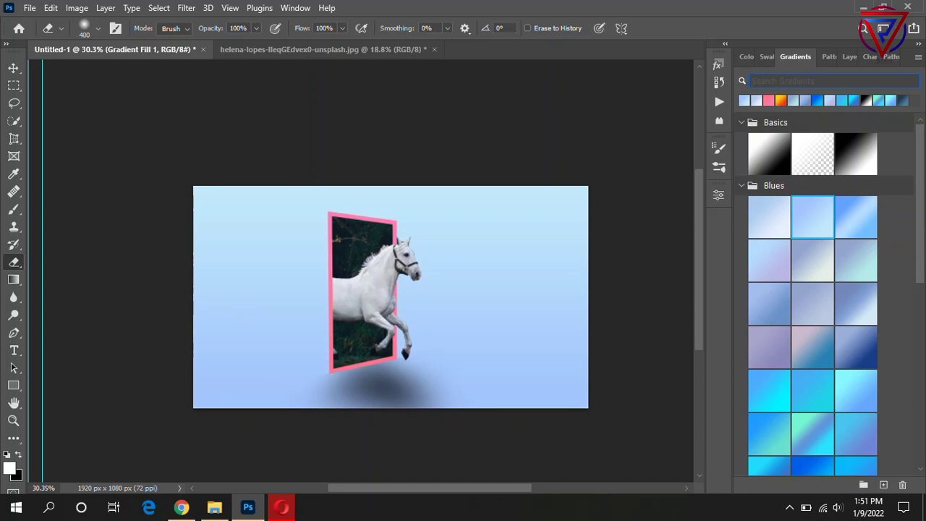
click(856, 217)
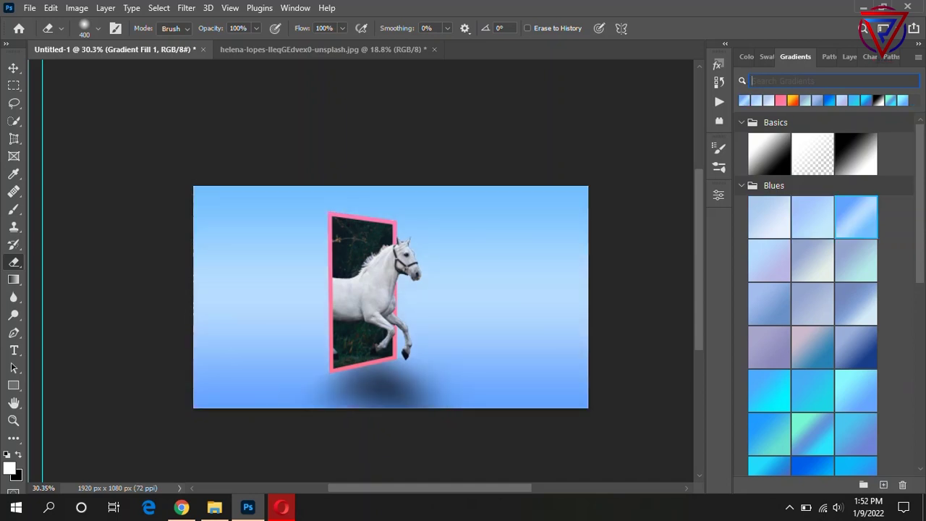
- Make a custom two-stop blue gradient for the Gradient tool, with the middle stop moved to the end
click(14, 280)
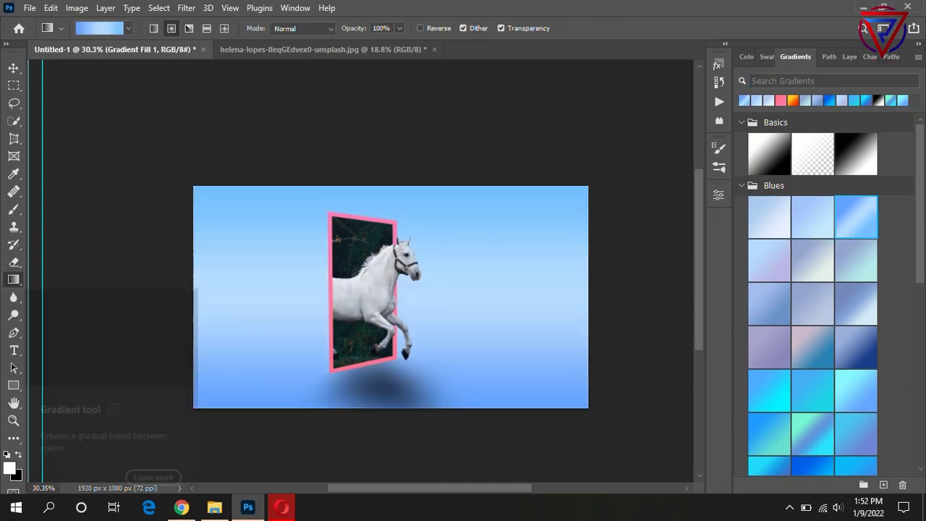
click(99, 27)
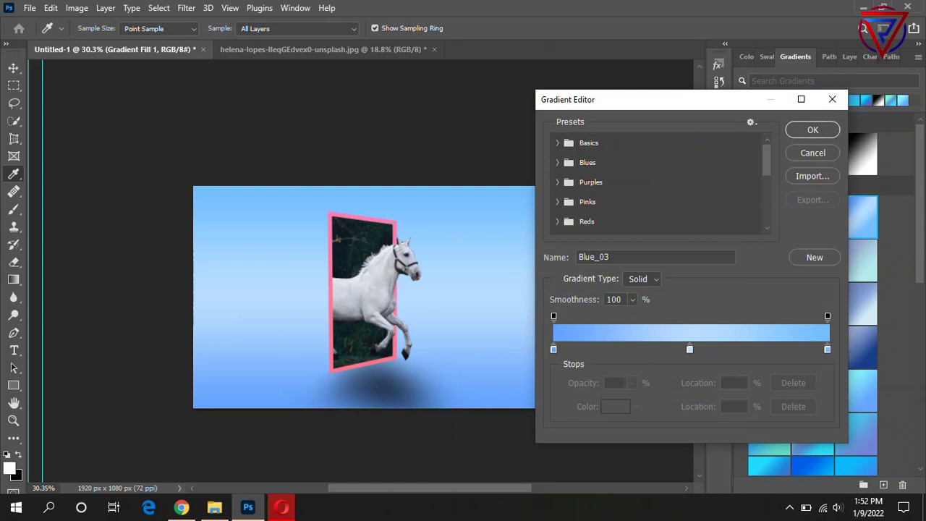
drag(827, 349, 827, 384)
drag(690, 349, 827, 349)
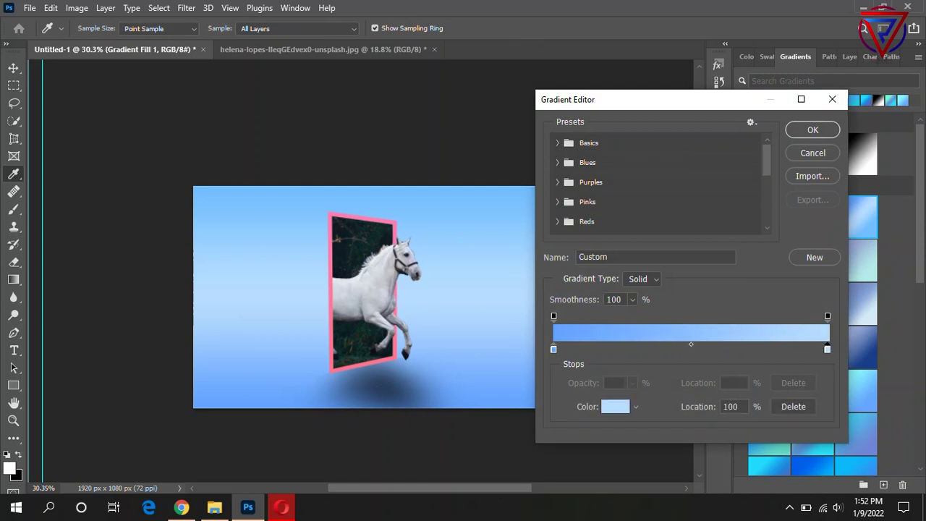
key(Return)
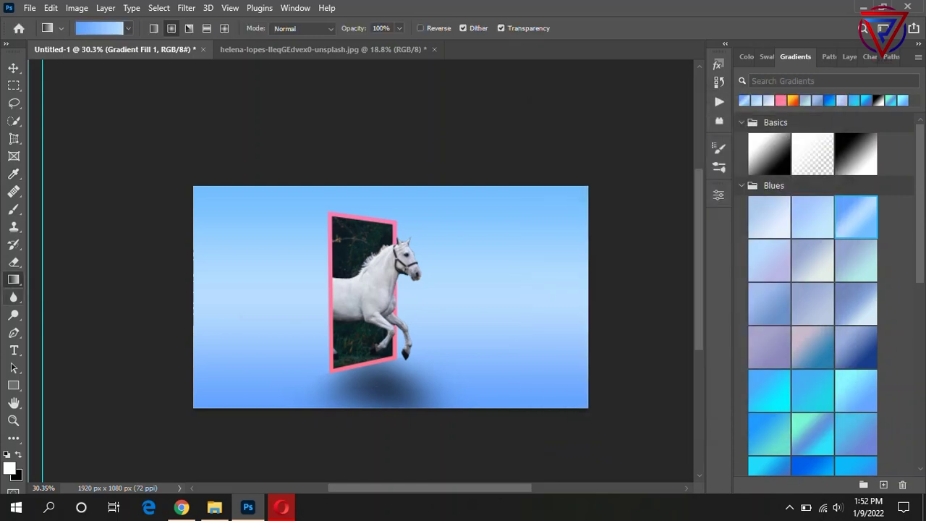
key(F7)
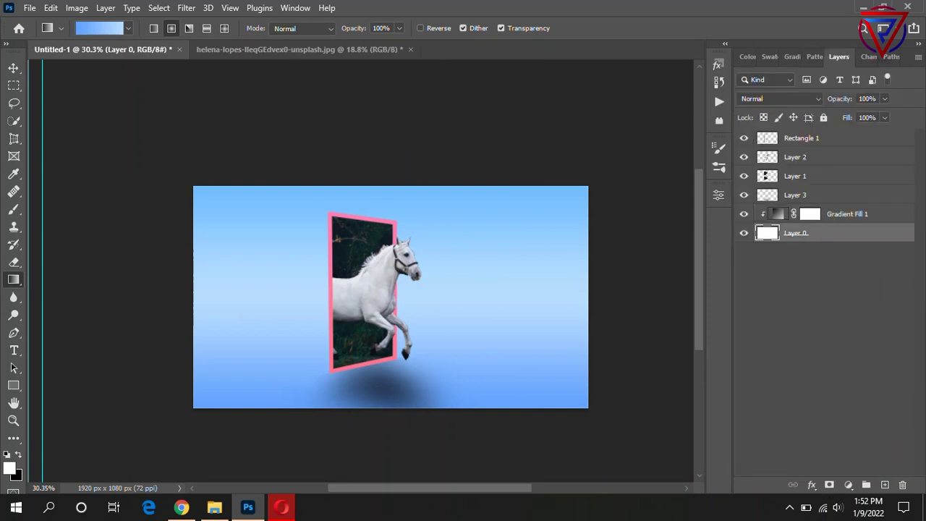
- Delete Gradient Fill 1 and try several vertical blue gradients on Layer 0, then undo them
key(Delete)
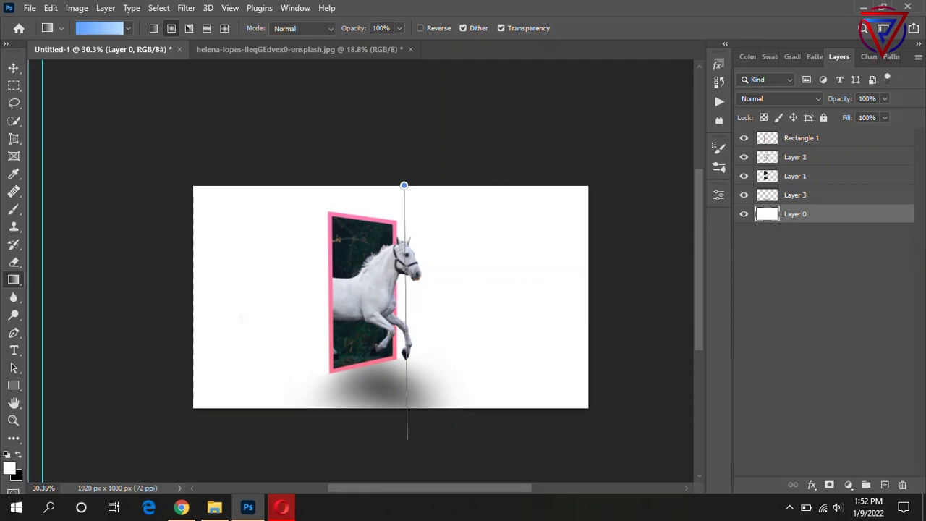
mouse_move(404, 187)
mouse_down()
mouse_move(406, 382)
mouse_move(402, 188)
mouse_up()
key(ctrl+z)
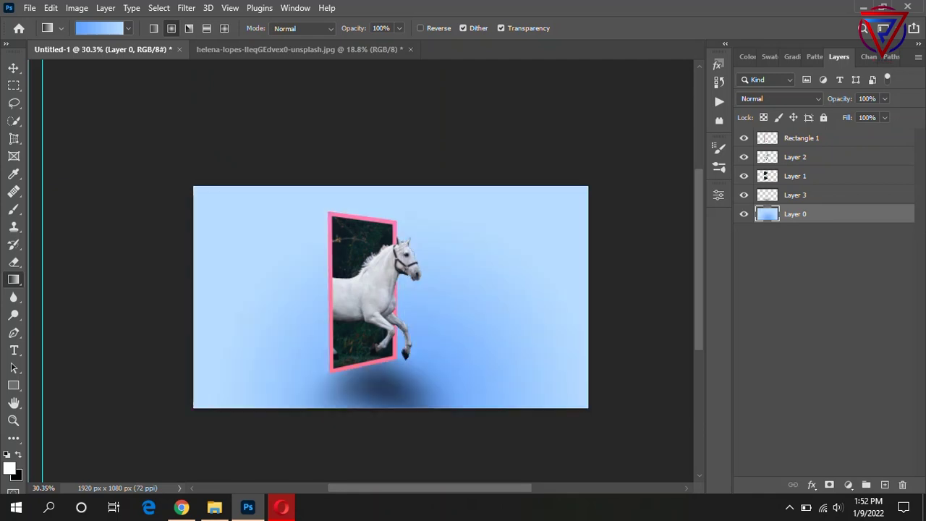
key(ctrl+z)
drag(395, 430, 399, 155)
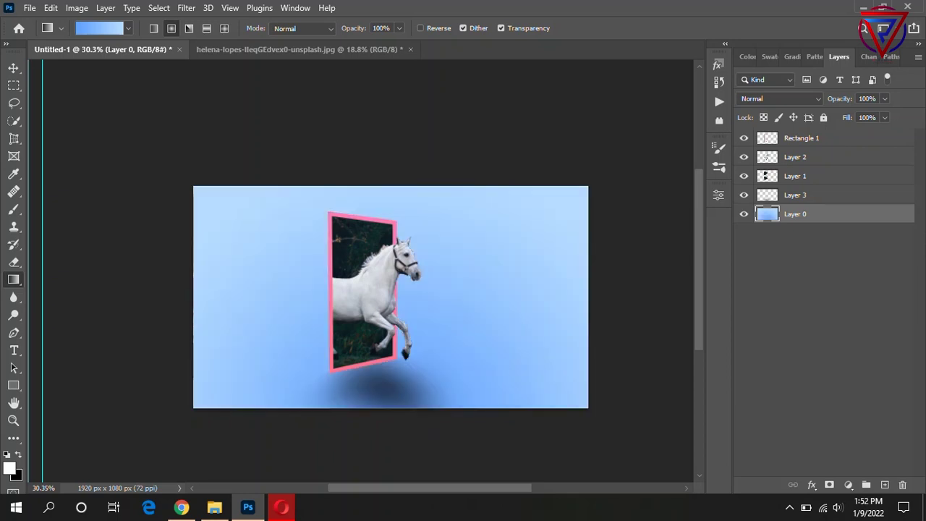
key(ctrl+z)
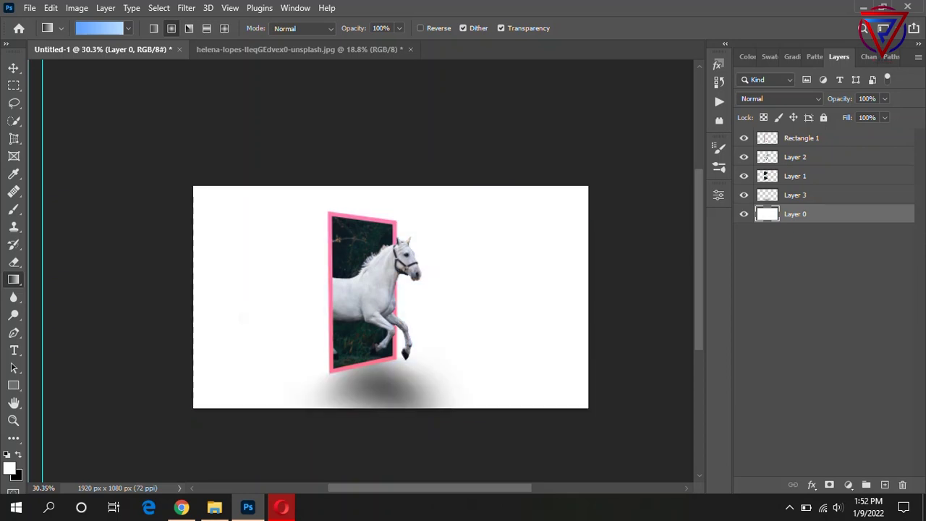
drag(382, 425, 382, 155)
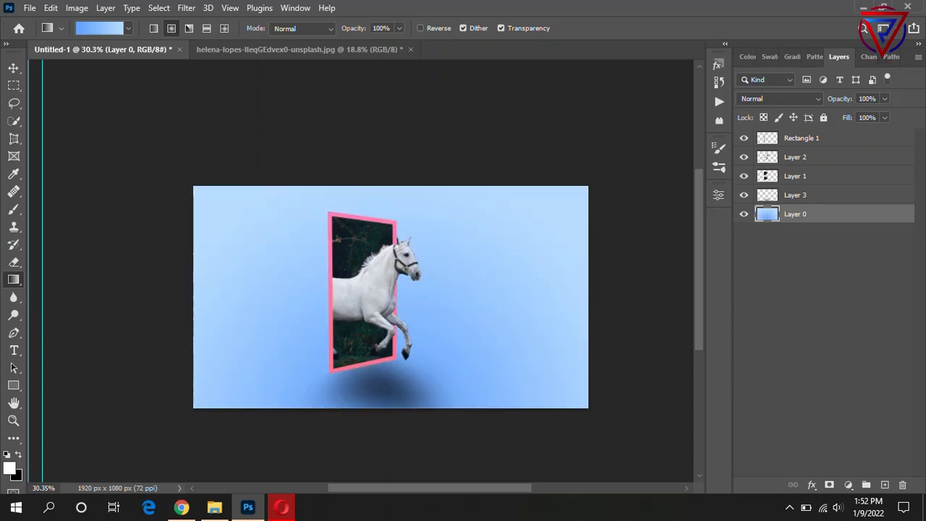
key(v)
key(ctrl+minus)
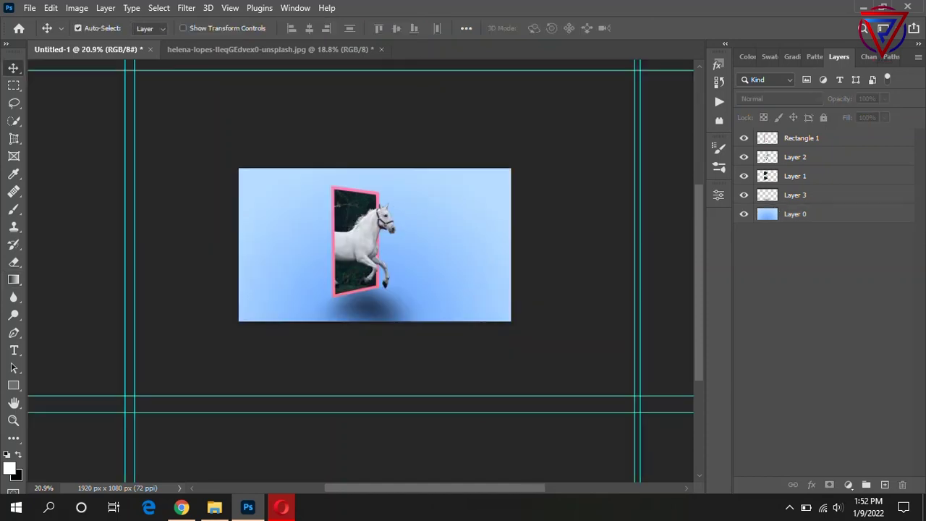
scroll(468, 182, up, 1)
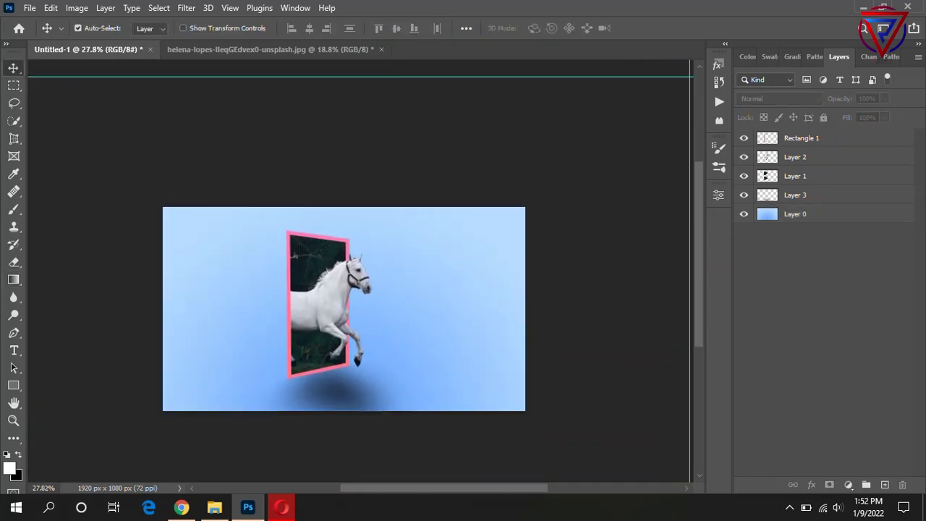
key(ctrl+z)
- Paint a top-to-bottom gradient on Layer 0, pale at top and deeper blue below
key(g)
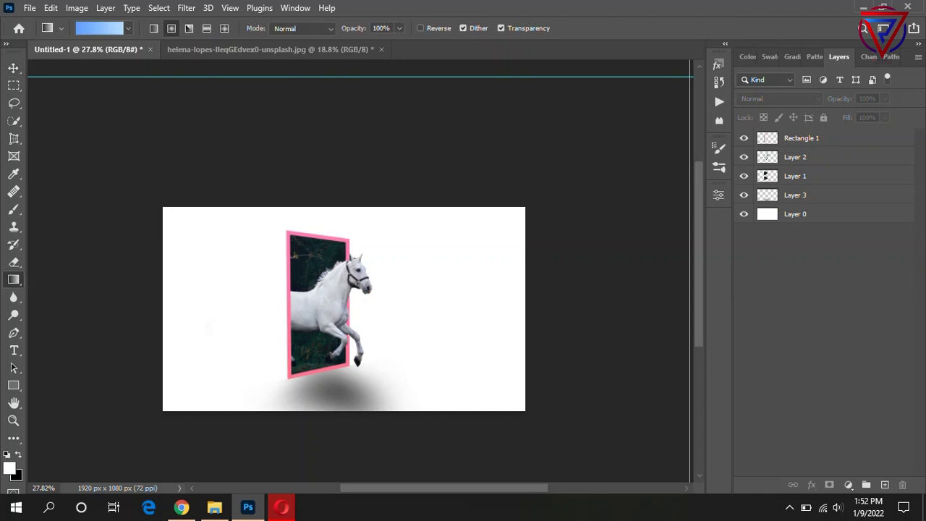
click(344, 309)
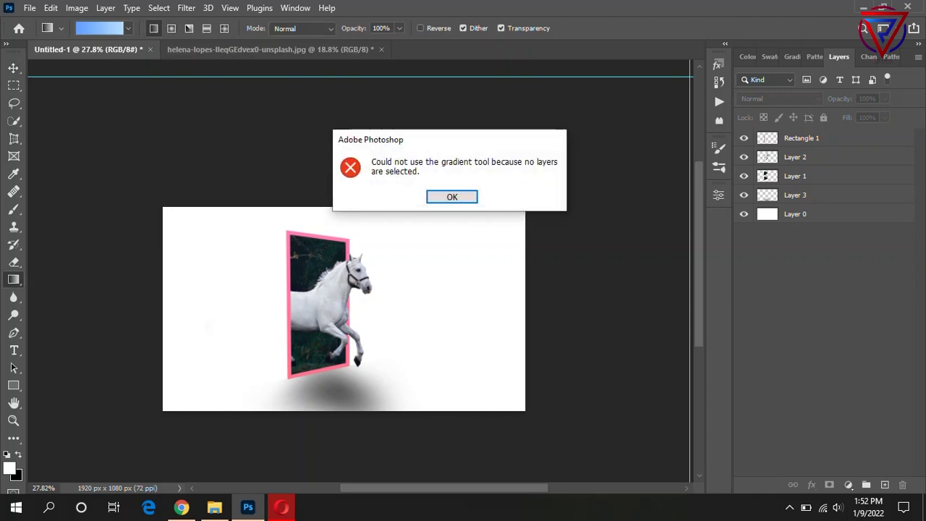
click(452, 197)
click(794, 213)
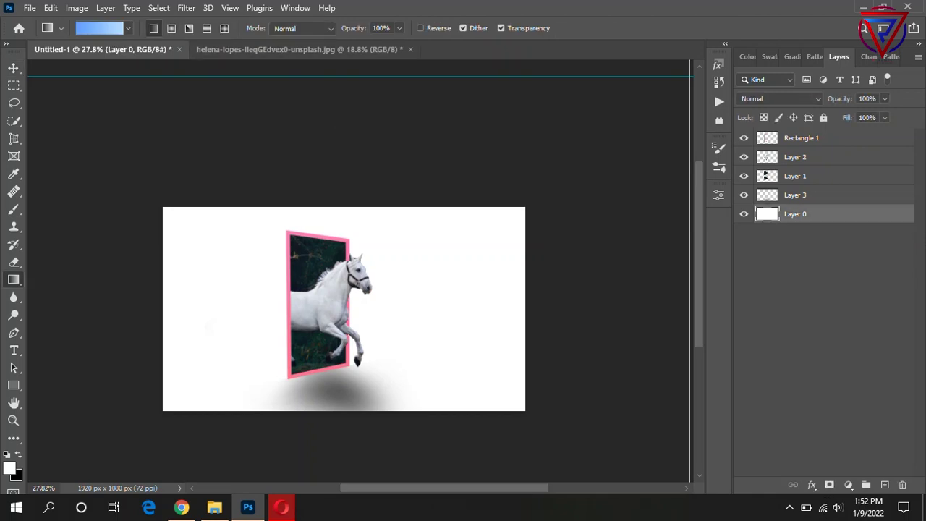
drag(337, 210, 333, 426)
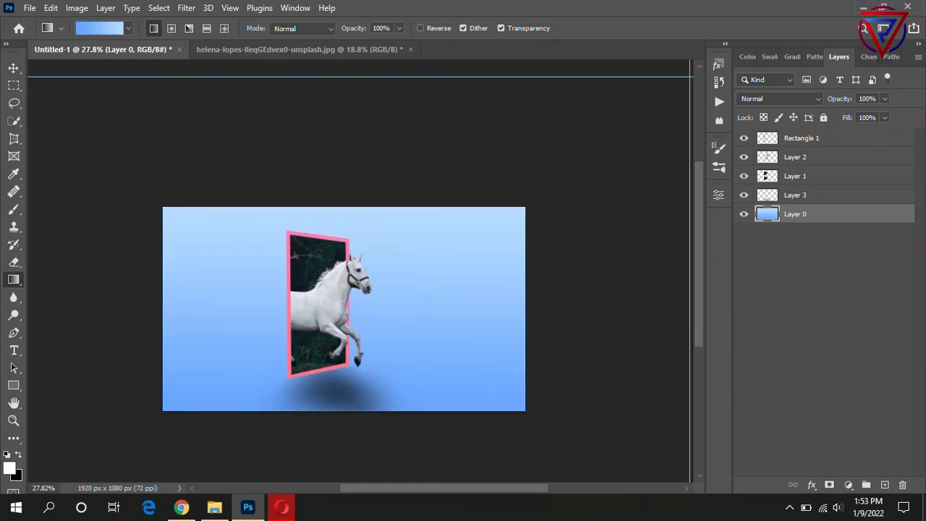
drag(345, 332, 341, 428)
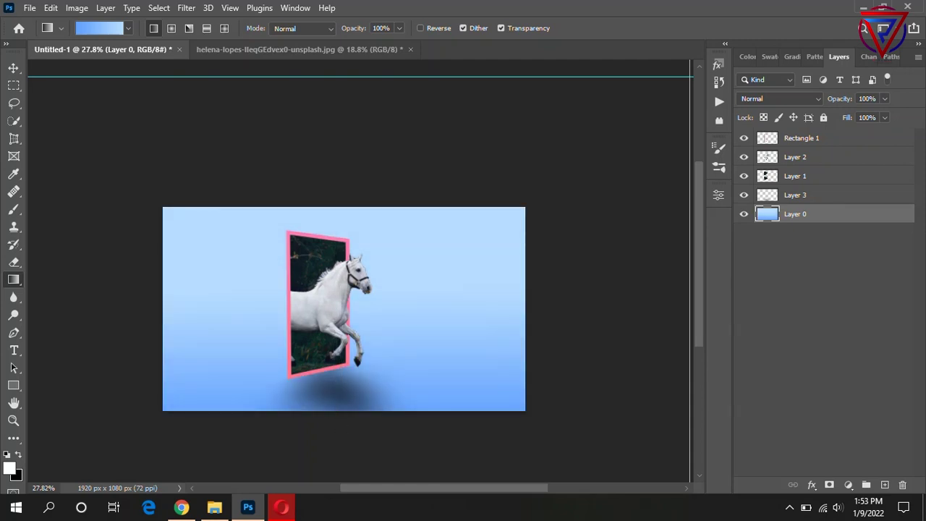
scroll(370, 261, down, 1)
scroll(369, 262, up, 1)
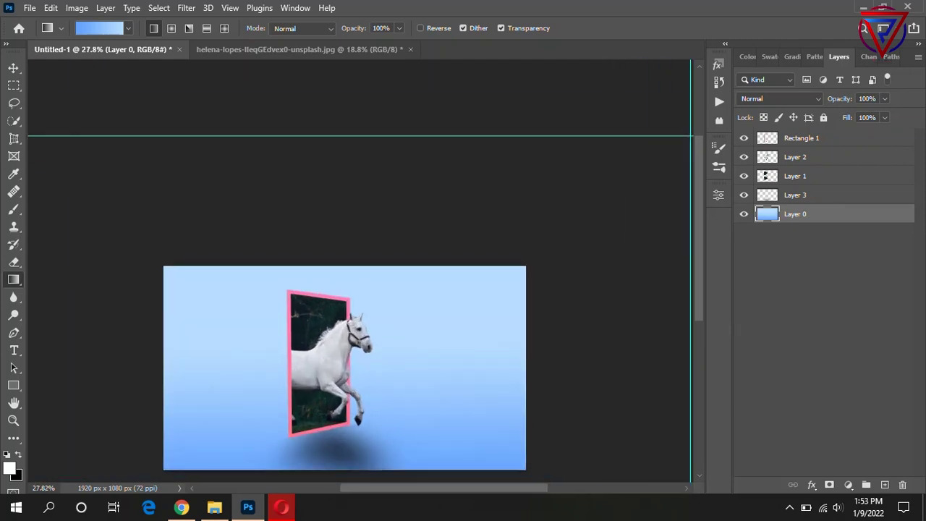
scroll(369, 261, up, 1)
scroll(376, 304, down, 1)
scroll(377, 304, up, 1)
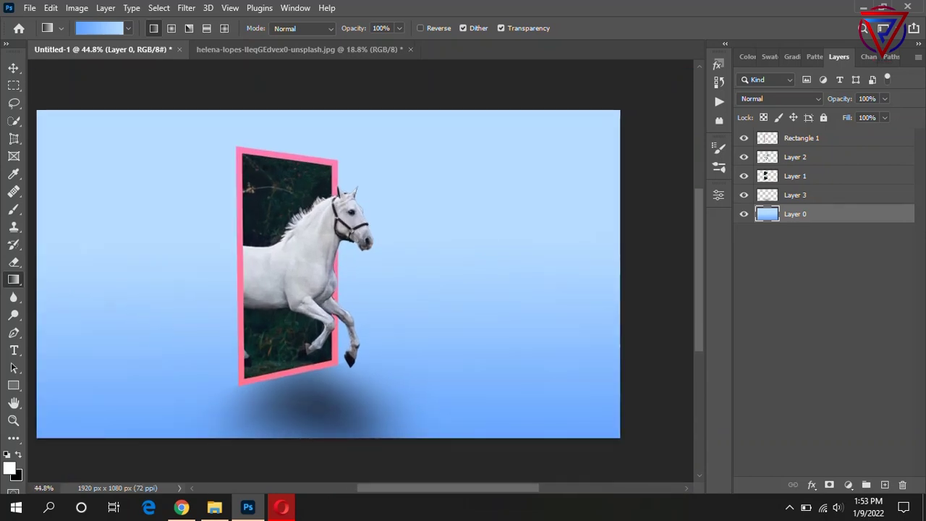
- Duplicate shadow Layer 3 and set the Layer 3 copy to 55% opacity
click(795, 194)
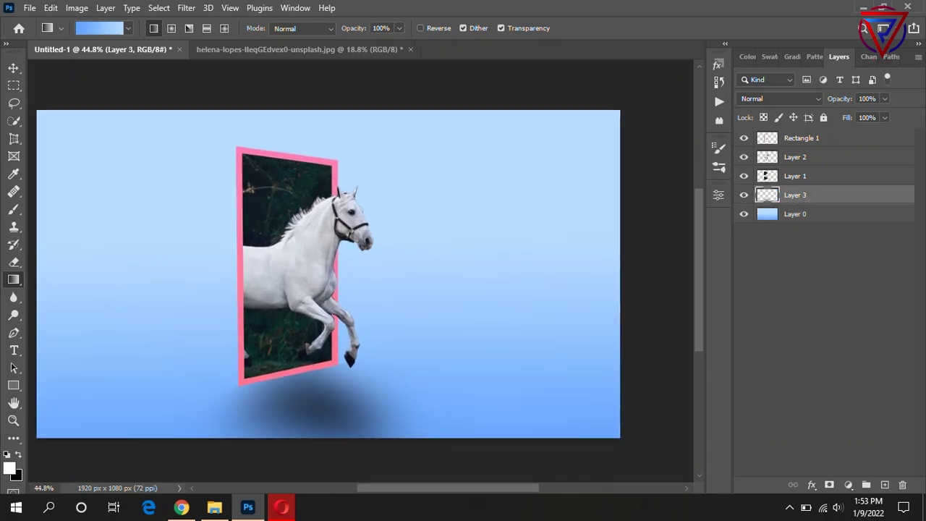
drag(795, 195, 884, 484)
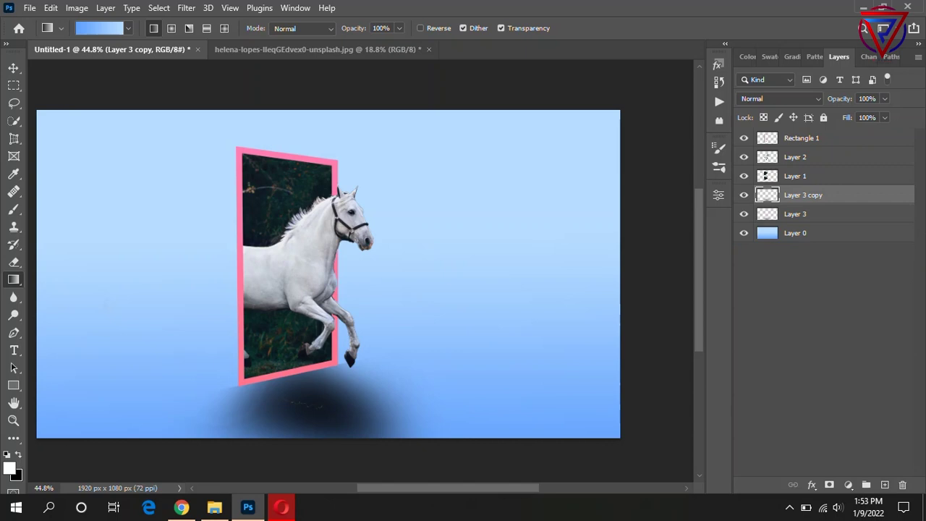
click(884, 117)
drag(885, 116, 857, 116)
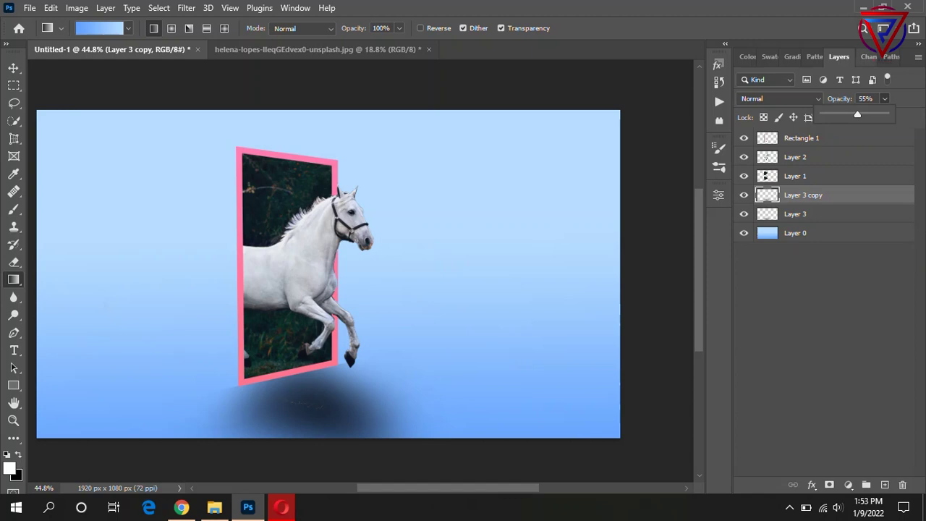
key(Return)
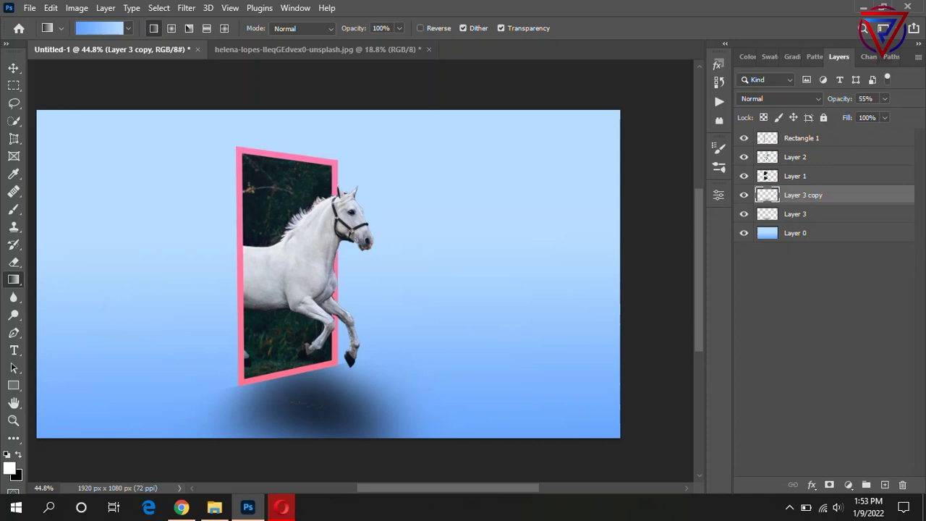
- Load Rectangle 1's outline as a selection and delete an accidental Gradient Fill 1 layer
ctrl+click(767, 137)
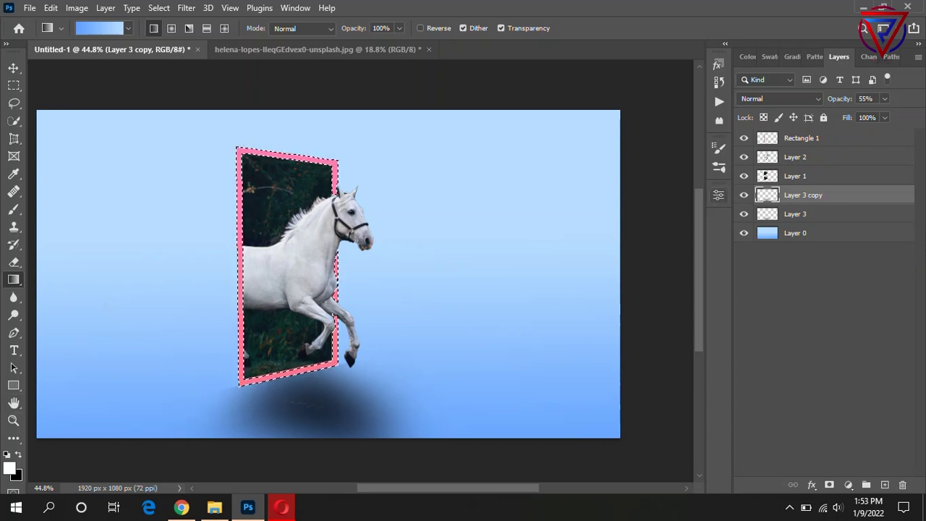
click(802, 137)
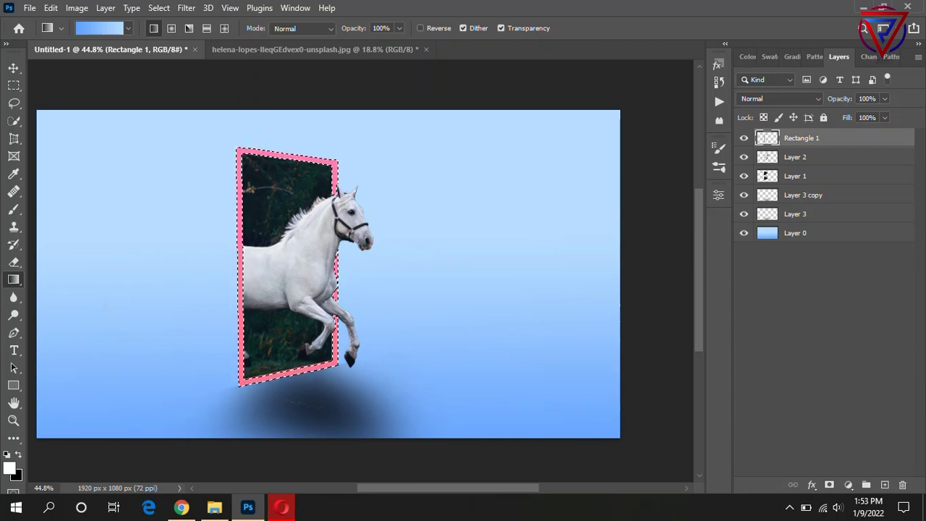
click(794, 57)
click(744, 100)
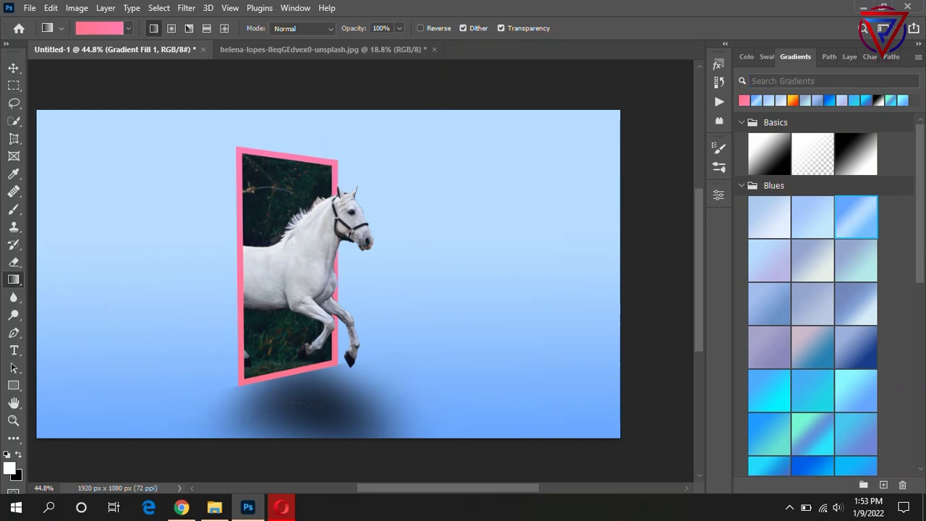
click(290, 268)
click(442, 197)
click(840, 56)
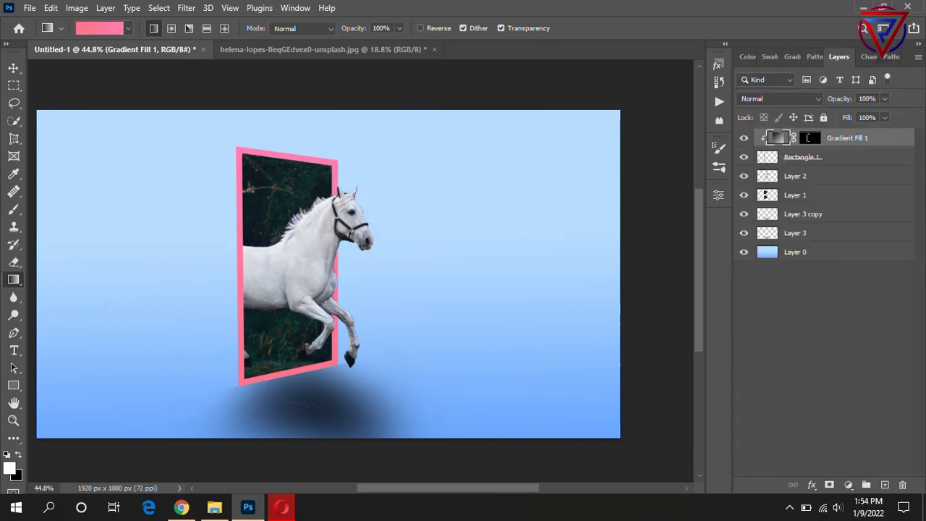
key(Delete)
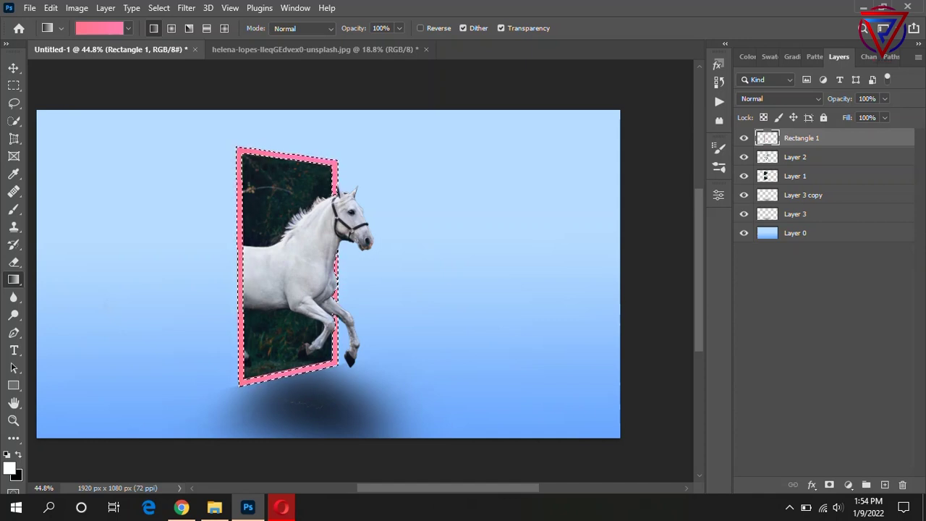
- Fill the frame selection with the Oranges yellow-to-orange gradient preset and deselect
click(128, 29)
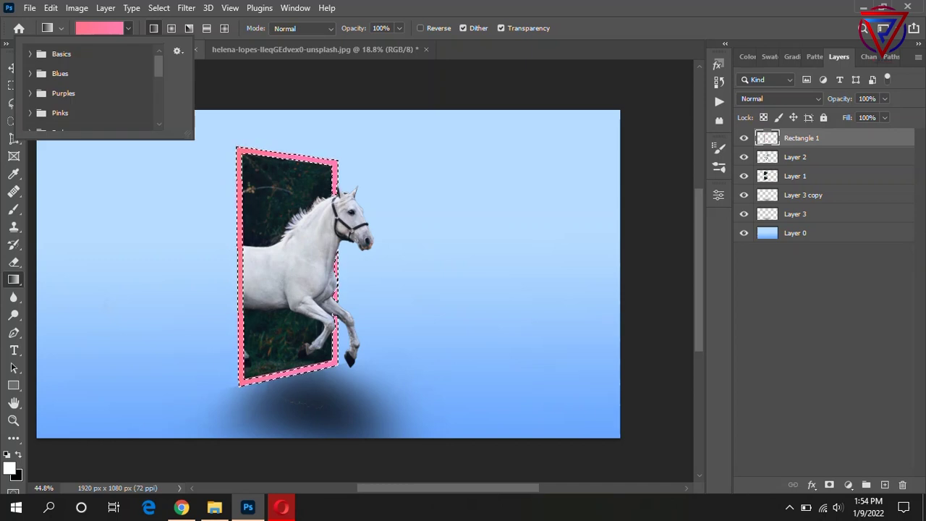
scroll(87, 86, down, 2)
scroll(87, 87, down, 1)
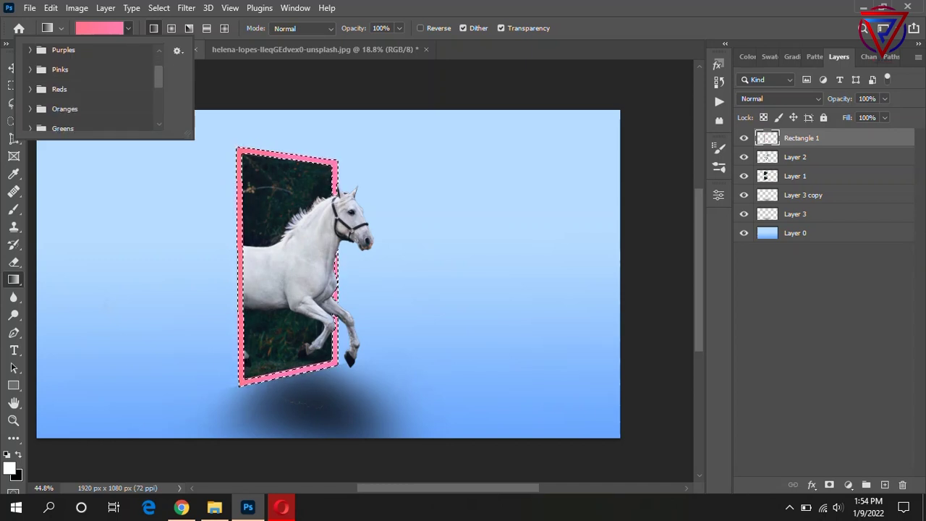
click(30, 100)
scroll(86, 87, down, 1)
click(134, 107)
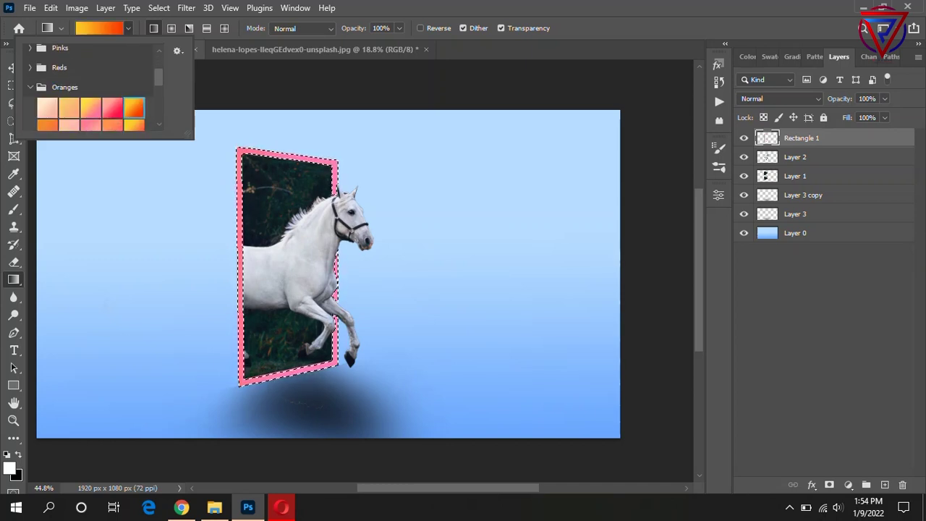
click(244, 331)
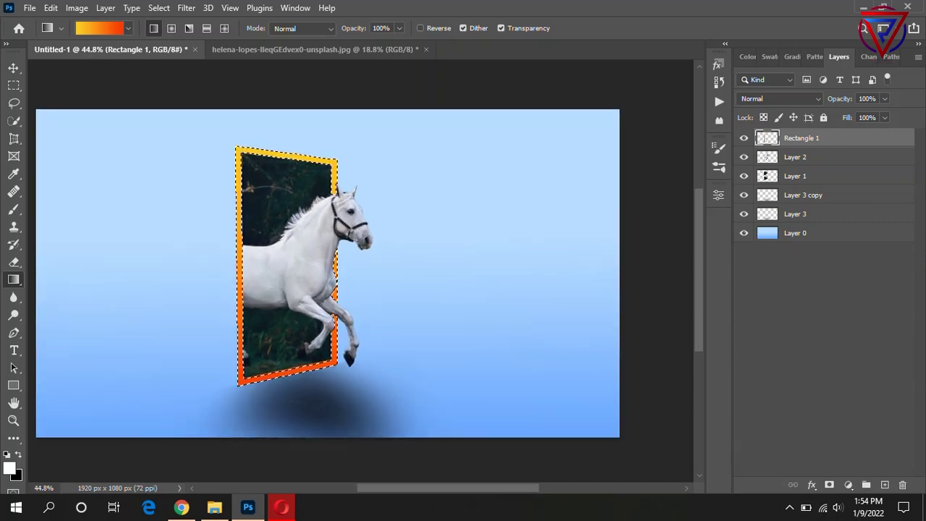
key(ctrl+d)
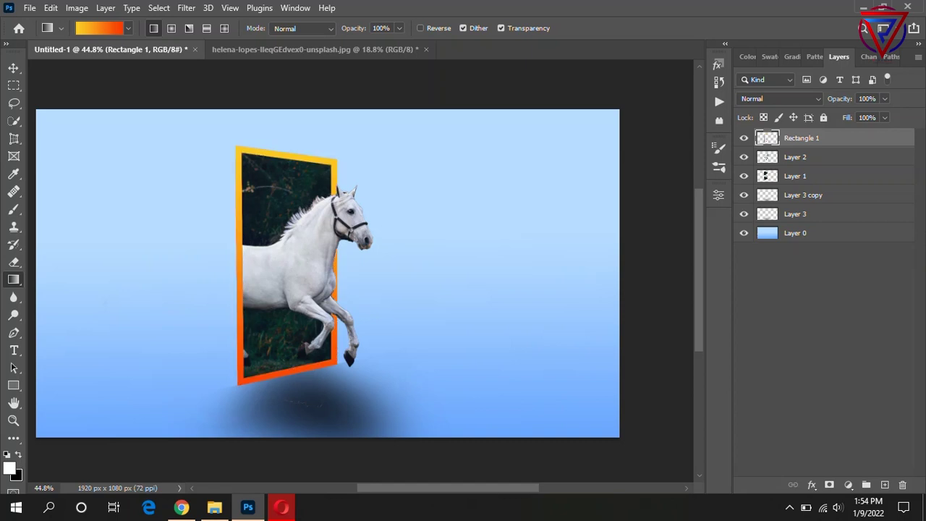
- Add an Outer Glow to Rectangle 1 using an Oranges gradient preset
double_click(854, 137)
drag(304, 153, 589, 85)
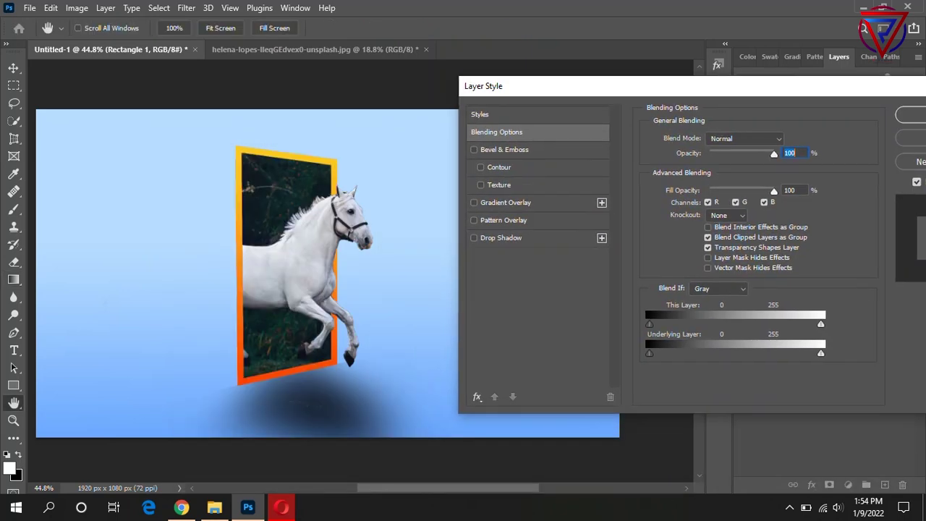
click(477, 396)
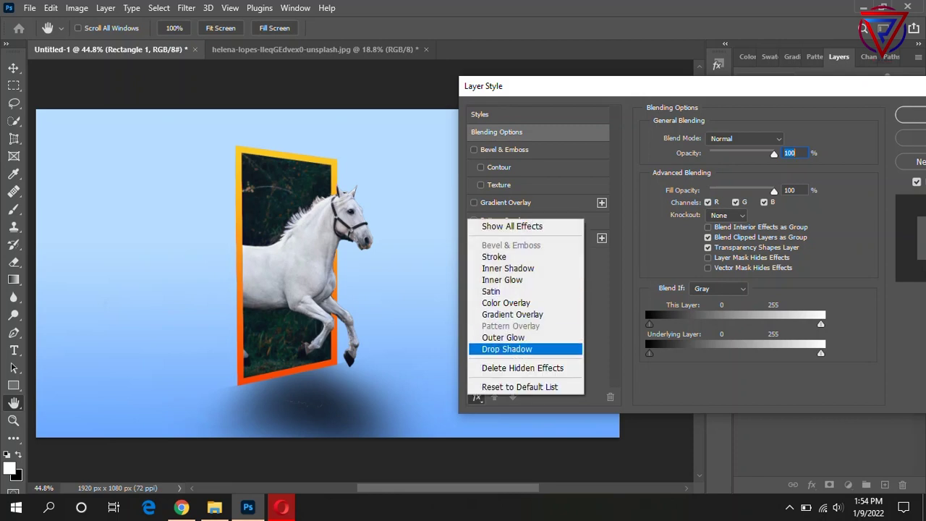
click(503, 337)
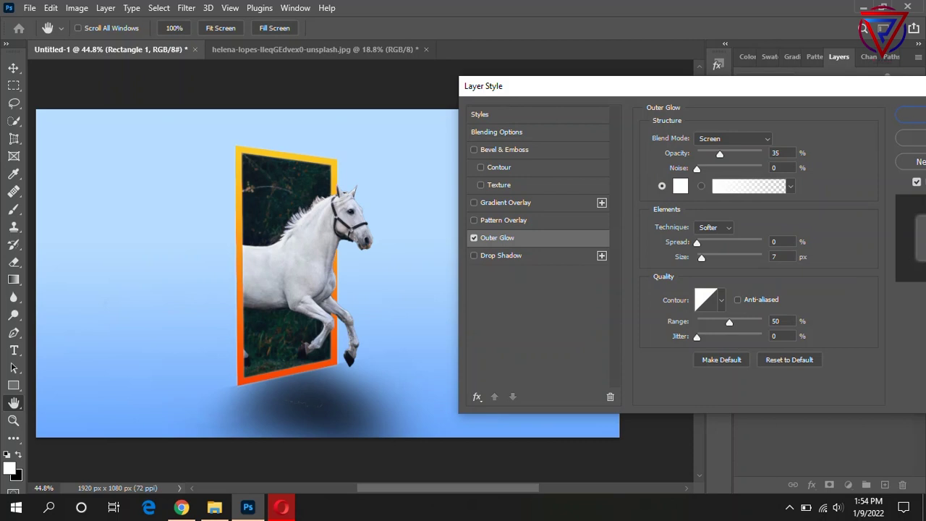
click(748, 186)
click(558, 201)
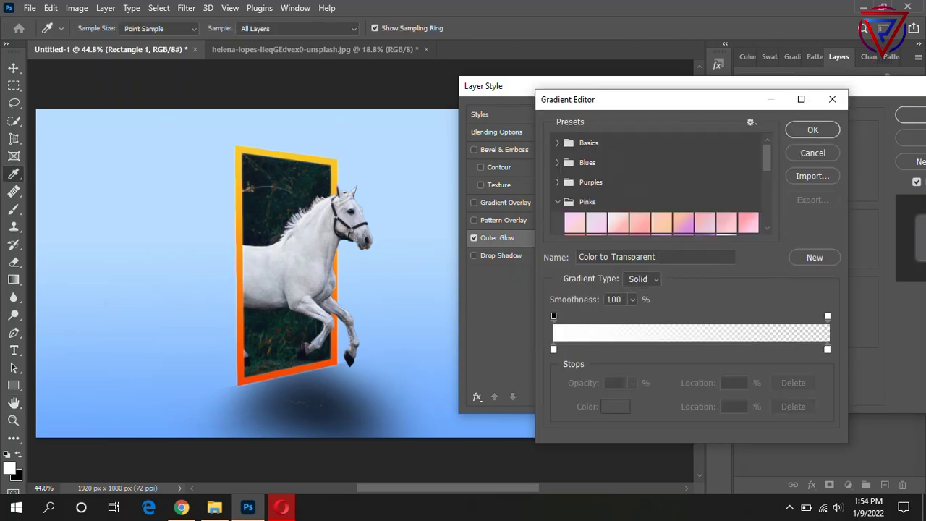
scroll(658, 187, down, 1)
scroll(658, 182, down, 2)
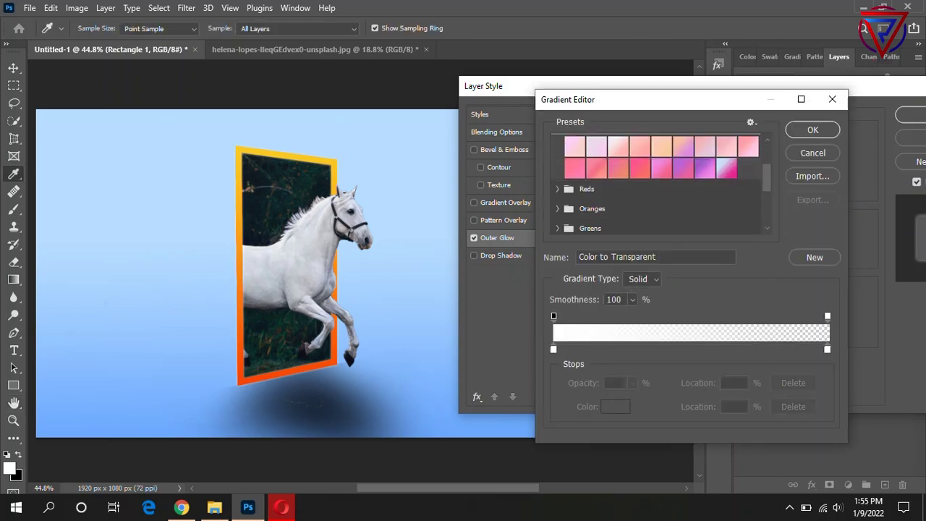
click(558, 207)
click(619, 196)
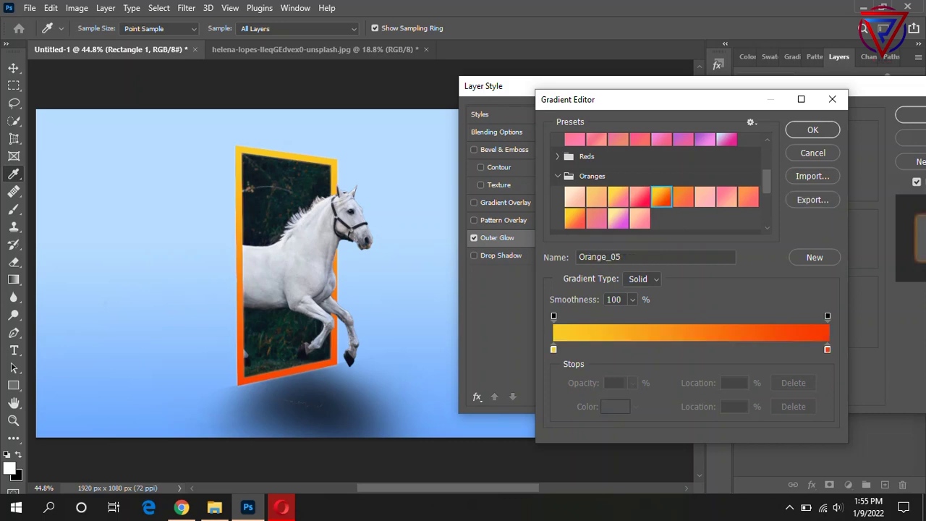
click(812, 129)
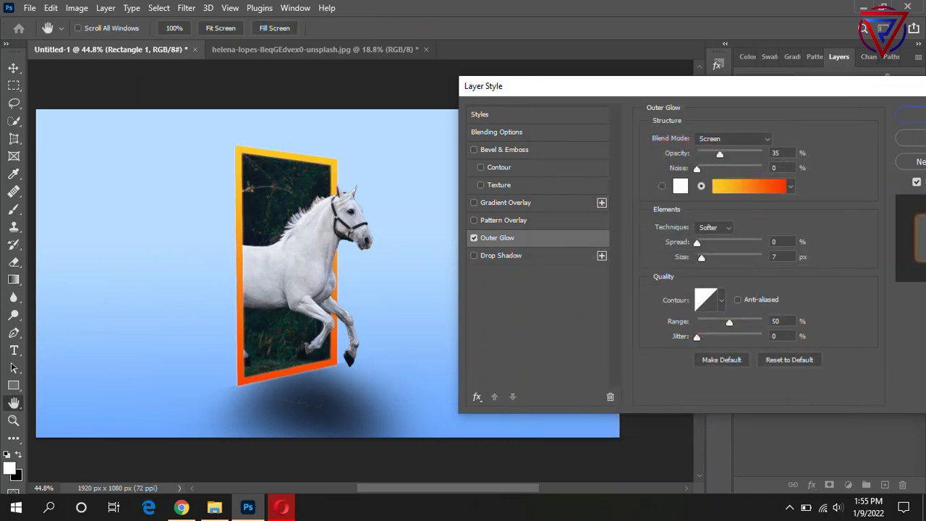
- Set the outer glow's opacity to 33%
drag(550, 86, 509, 95)
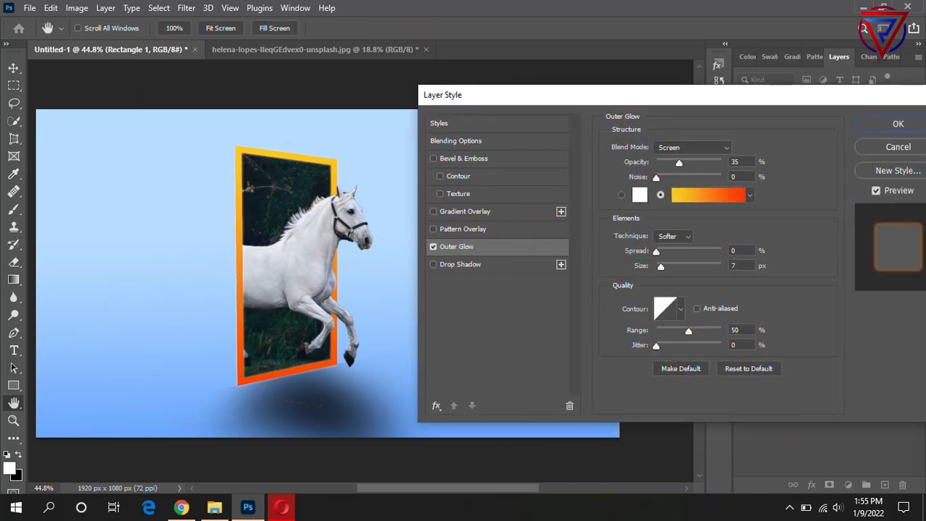
key(shift+Up)
key(shift+Up)
key(shift+Down)
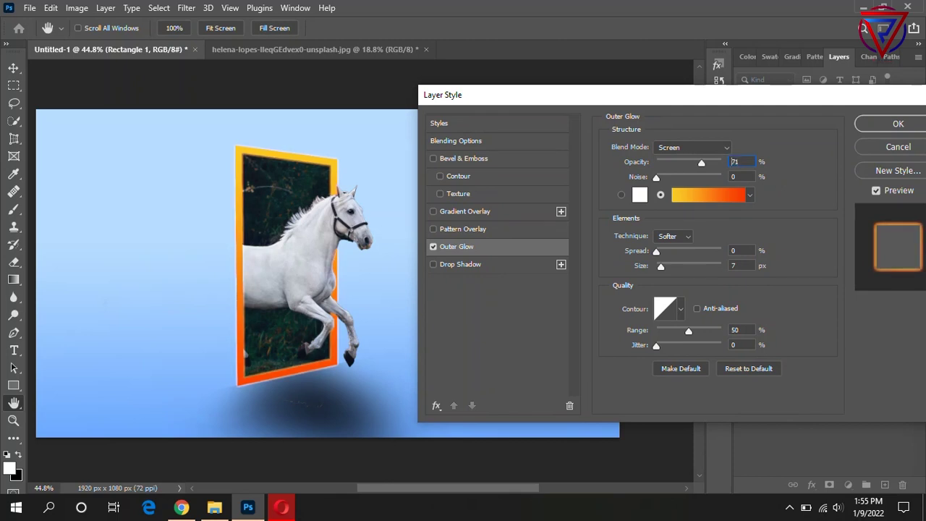
key(shift+Down)
key(shift+Down)
key(shift+Down)
key(shift+Up)
key(shift+Up)
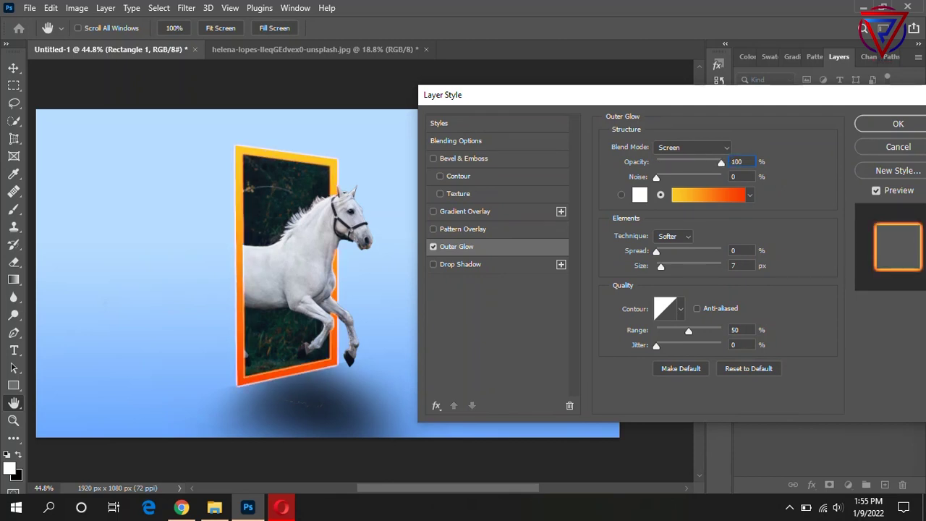
key(Down)
key(Down)
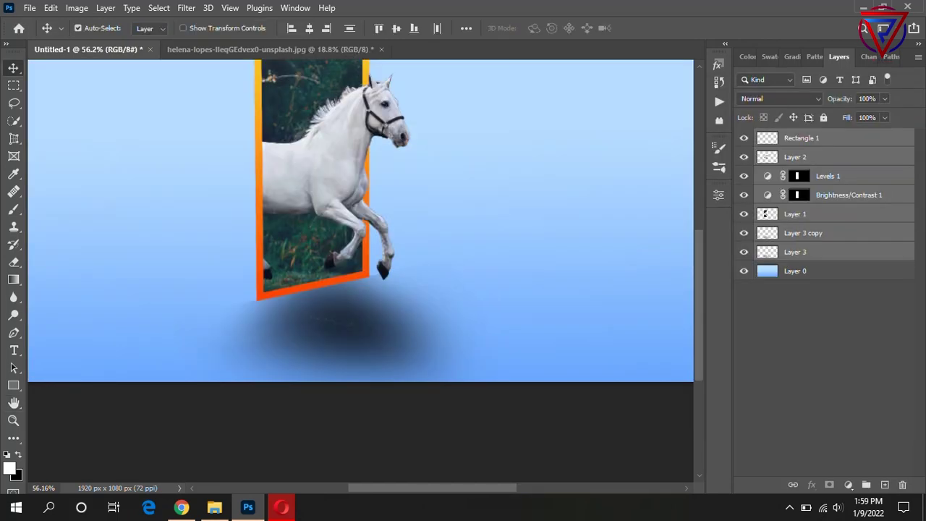
- Hide the original Layer 3, comparing it against the visible Layer 3 copy shadow
click(828, 176)
click(796, 213)
click(795, 252)
click(744, 252)
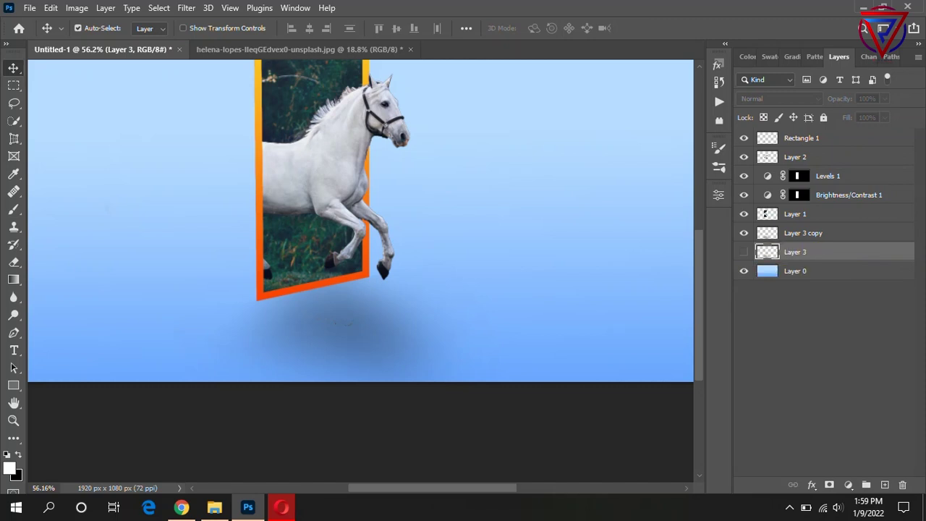
click(744, 233)
click(743, 252)
click(743, 252)
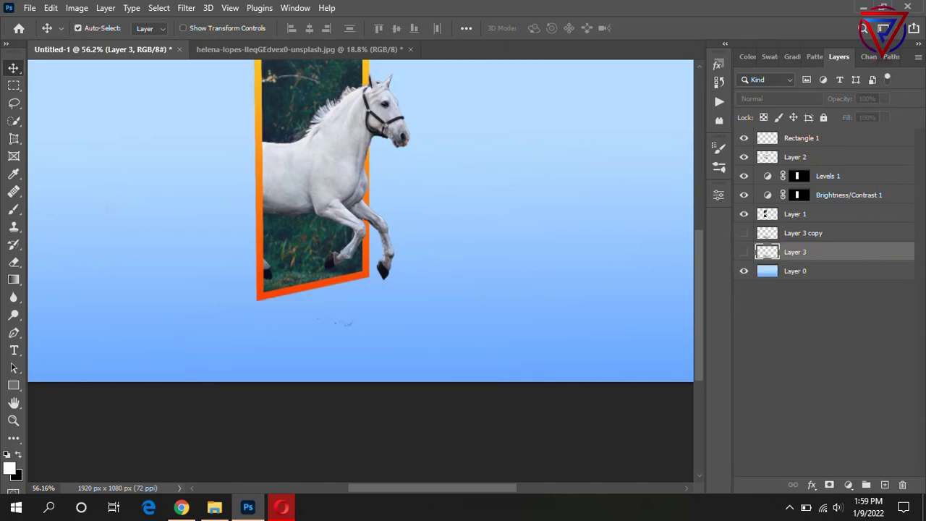
click(744, 233)
- Zoom out and select all the artwork layers to check the composition
scroll(359, 351, down, 2)
scroll(359, 351, down, 1)
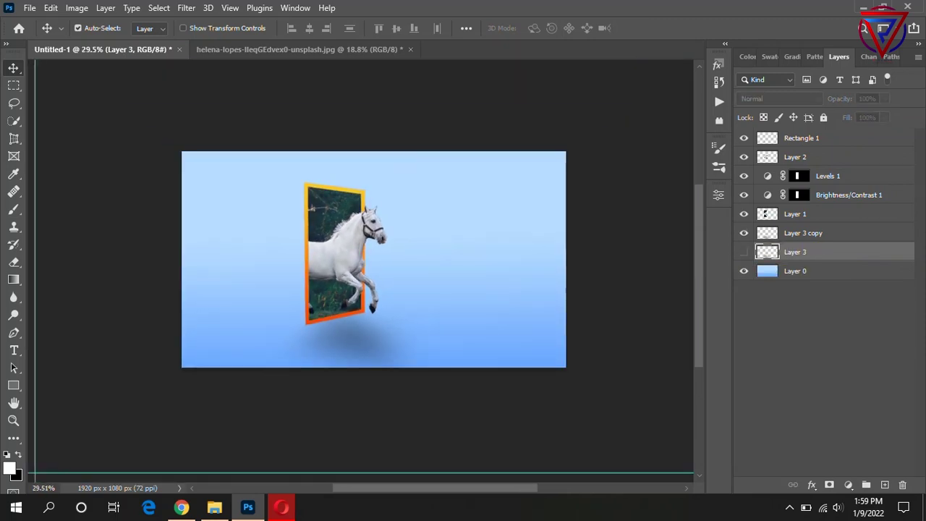
scroll(404, 254, up, 1)
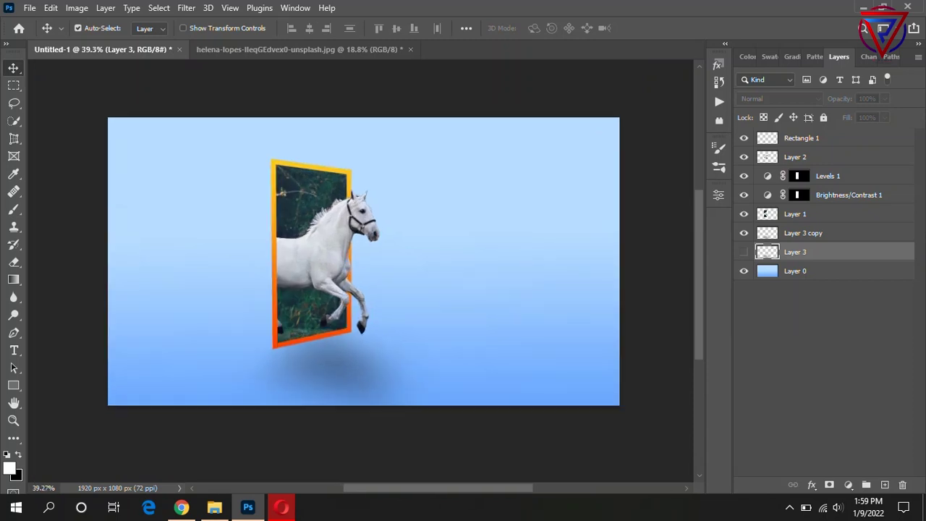
shift+click(802, 138)
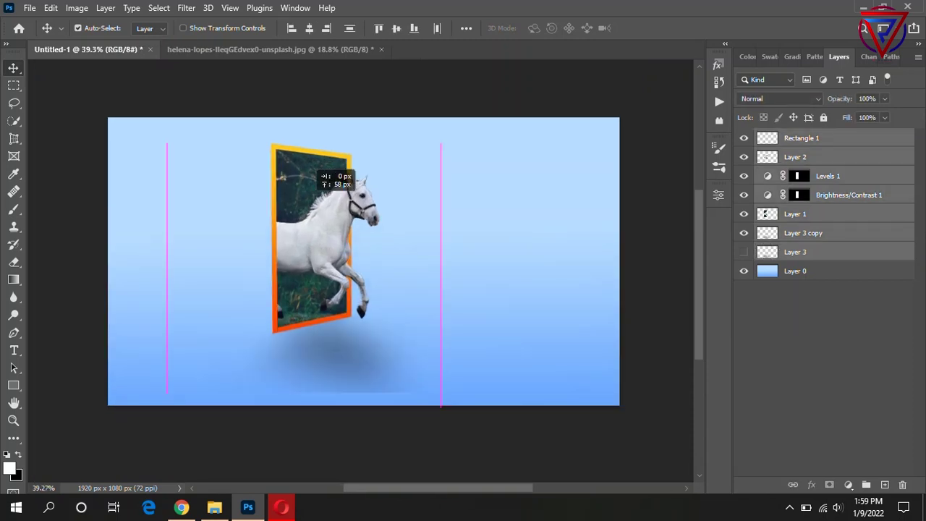
scroll(364, 267, up, 1)
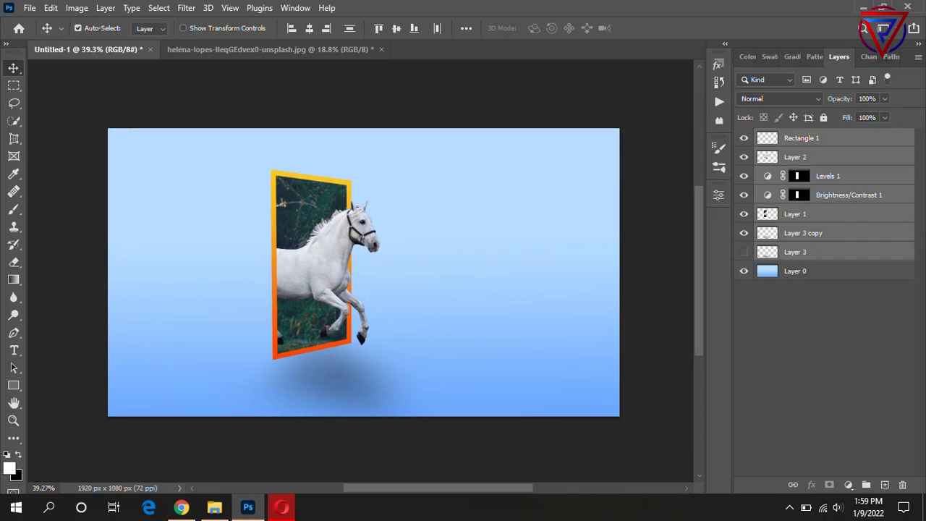